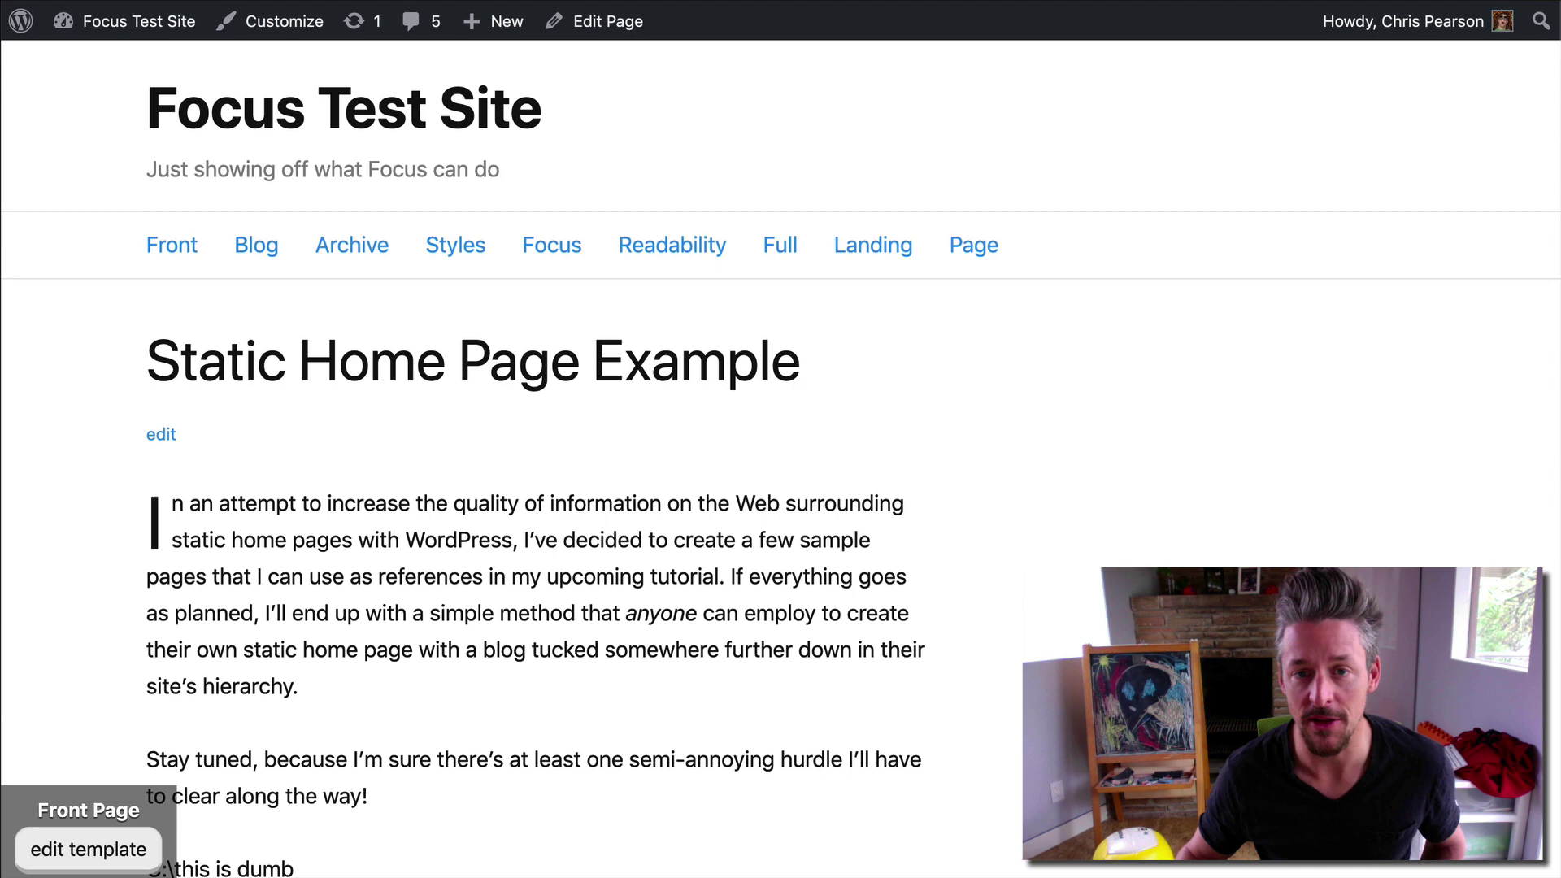
Step: Show the Focus Test Site home page source and inspect its head's meta, link, emoji script and style tags
key(super+alt+u)
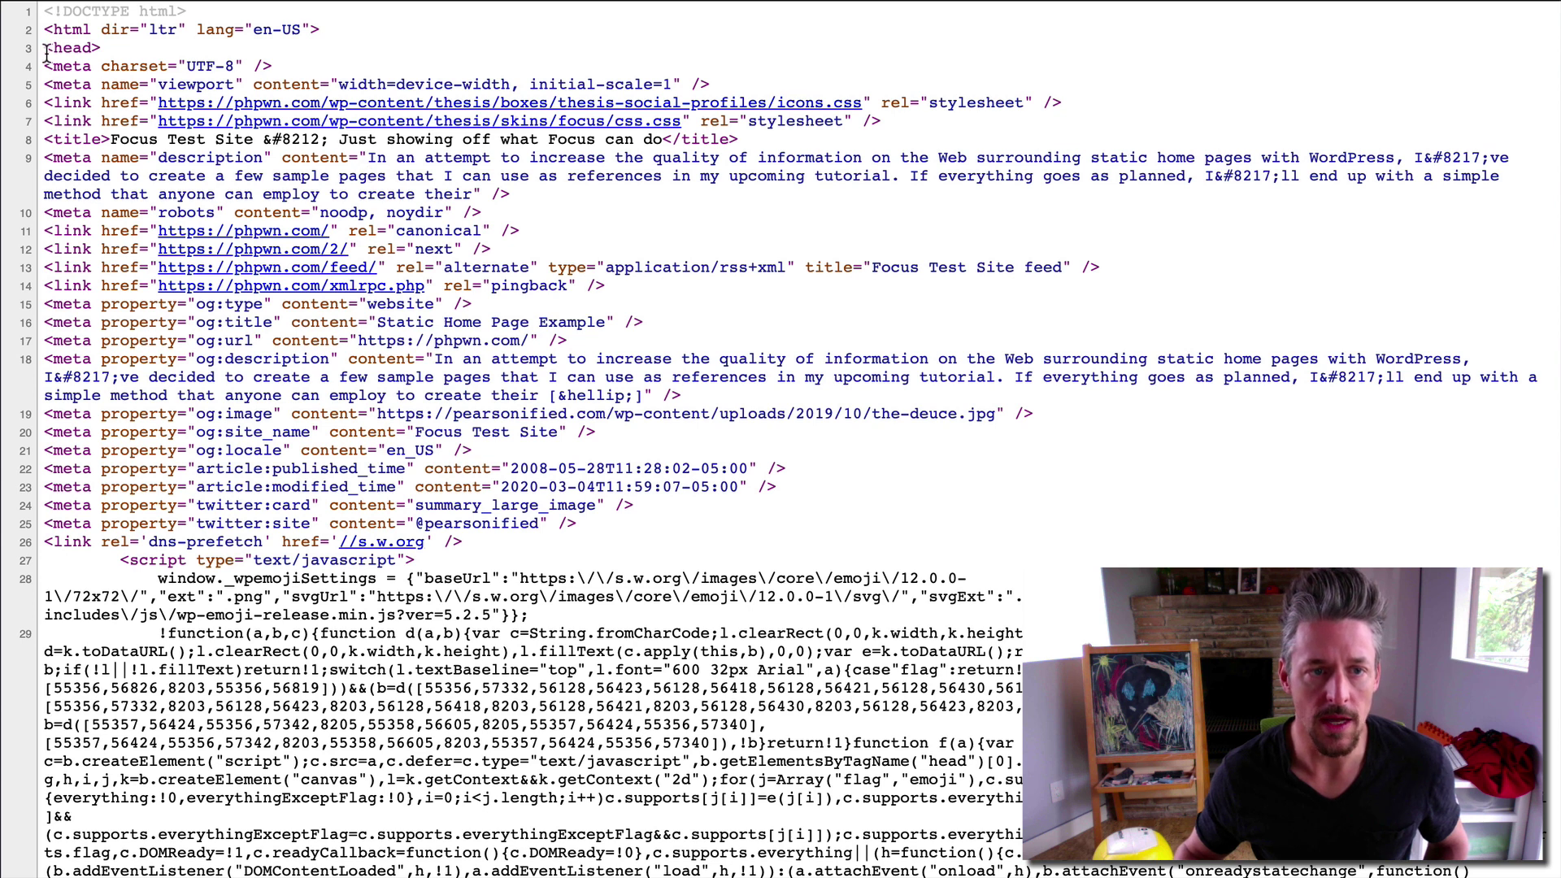
drag(45, 49, 215, 601)
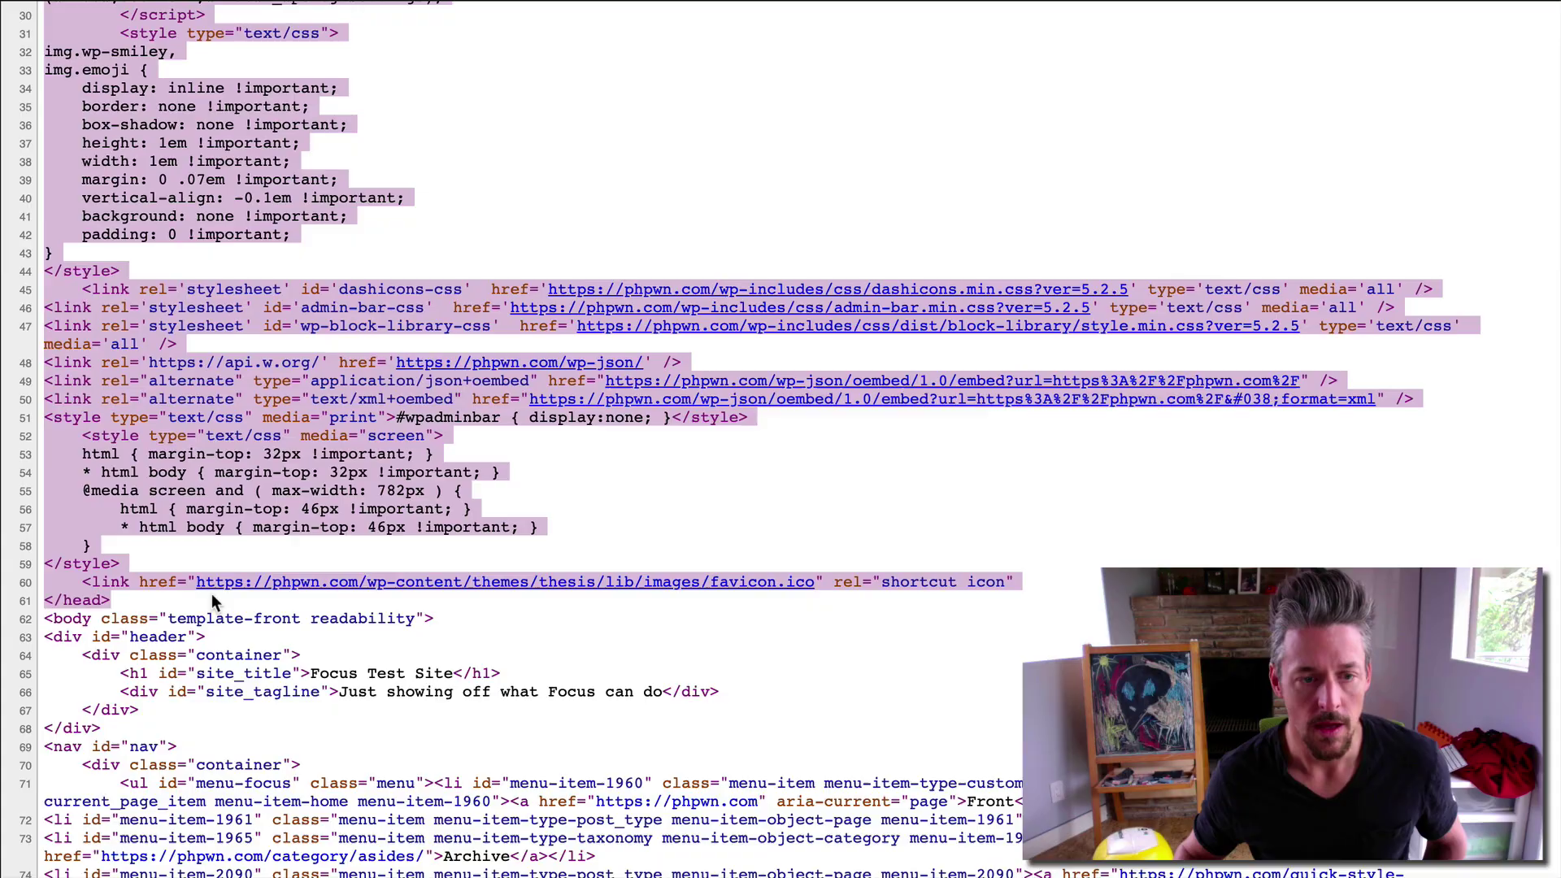
scroll(294, 459, up, 10)
scroll(295, 459, down, 10)
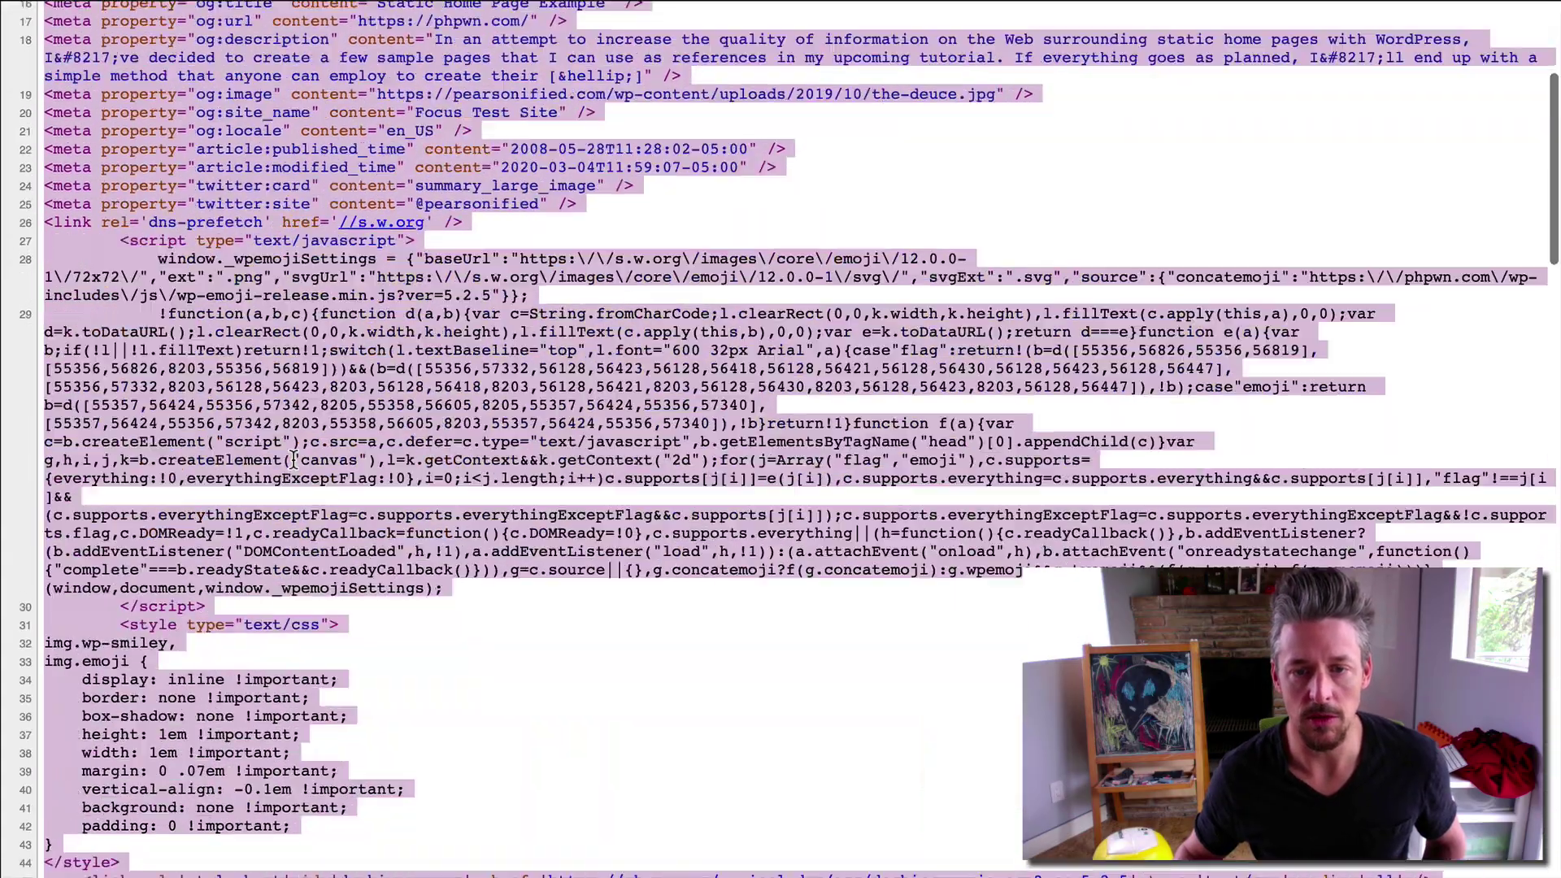
scroll(294, 460, up, 10)
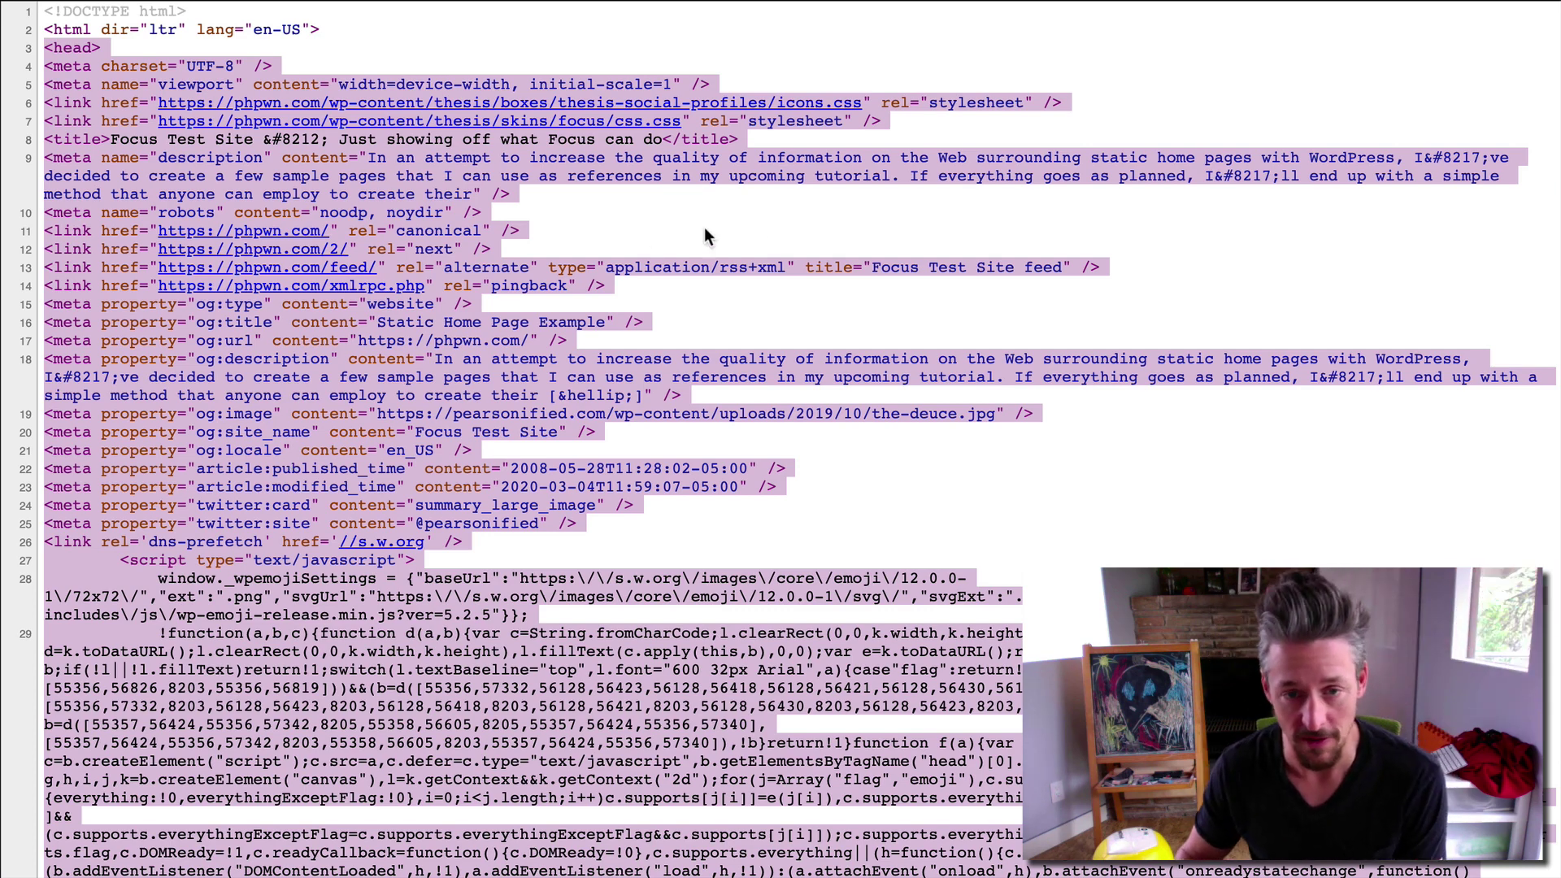
click(980, 483)
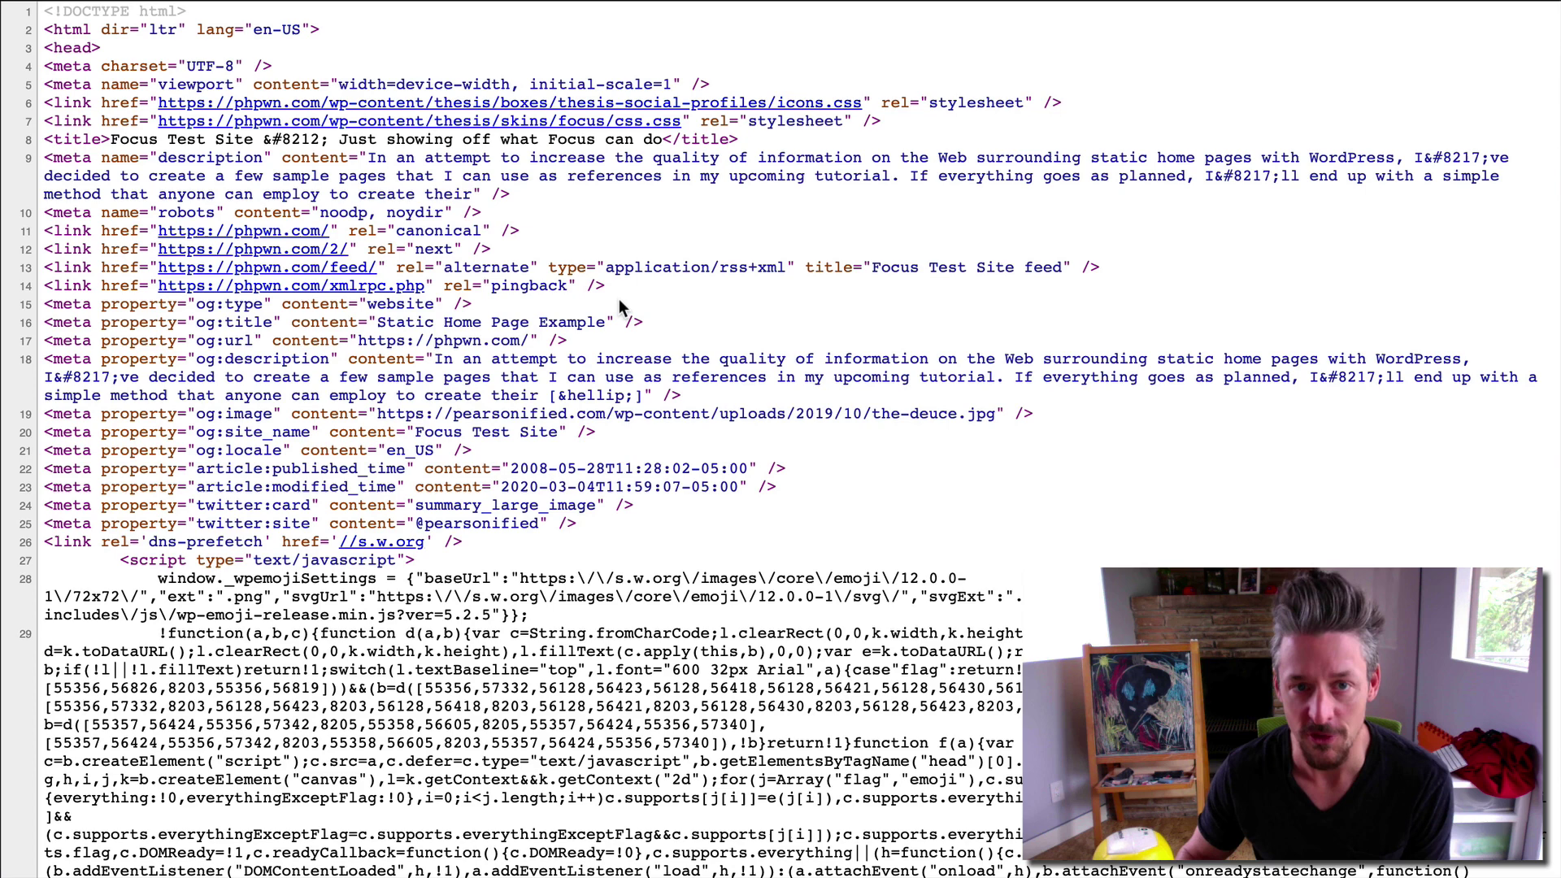
scroll(550, 514, down, 3)
scroll(549, 514, down, 5)
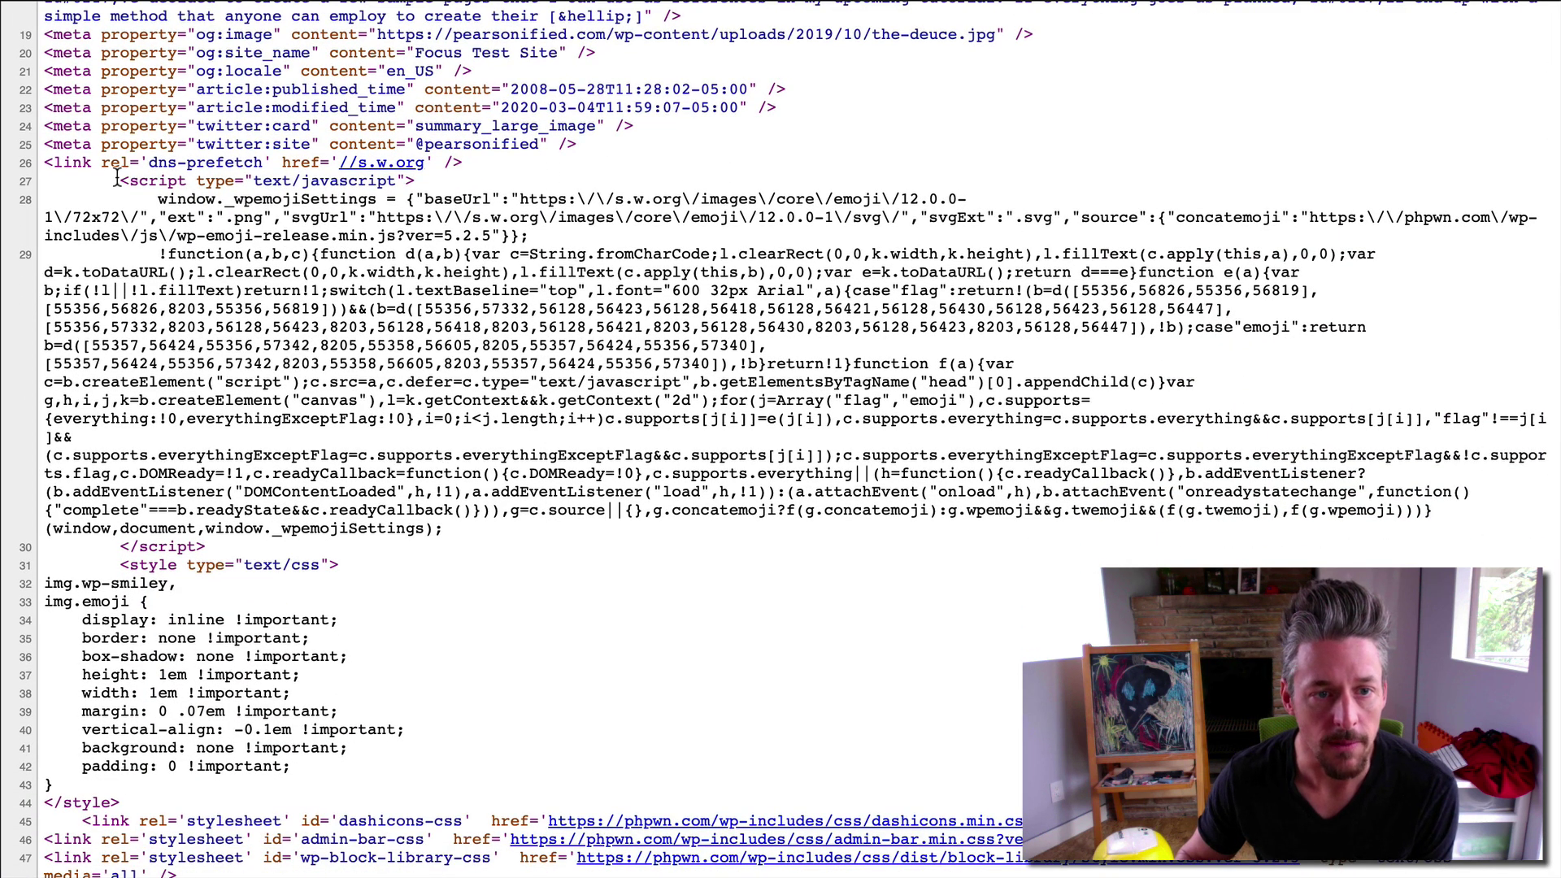
drag(120, 182, 219, 800)
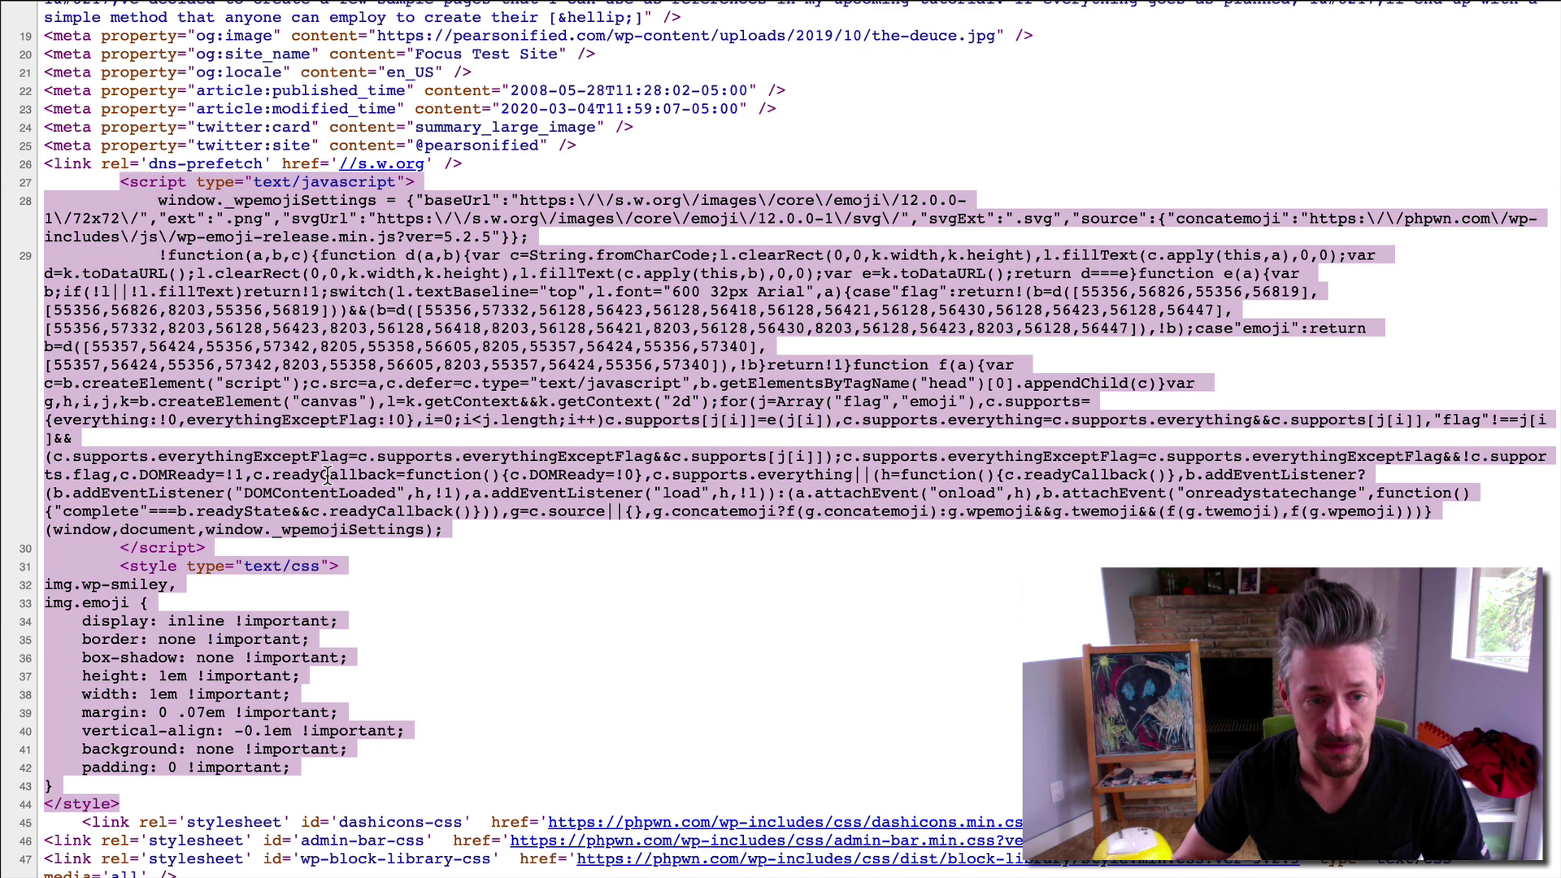
click(115, 703)
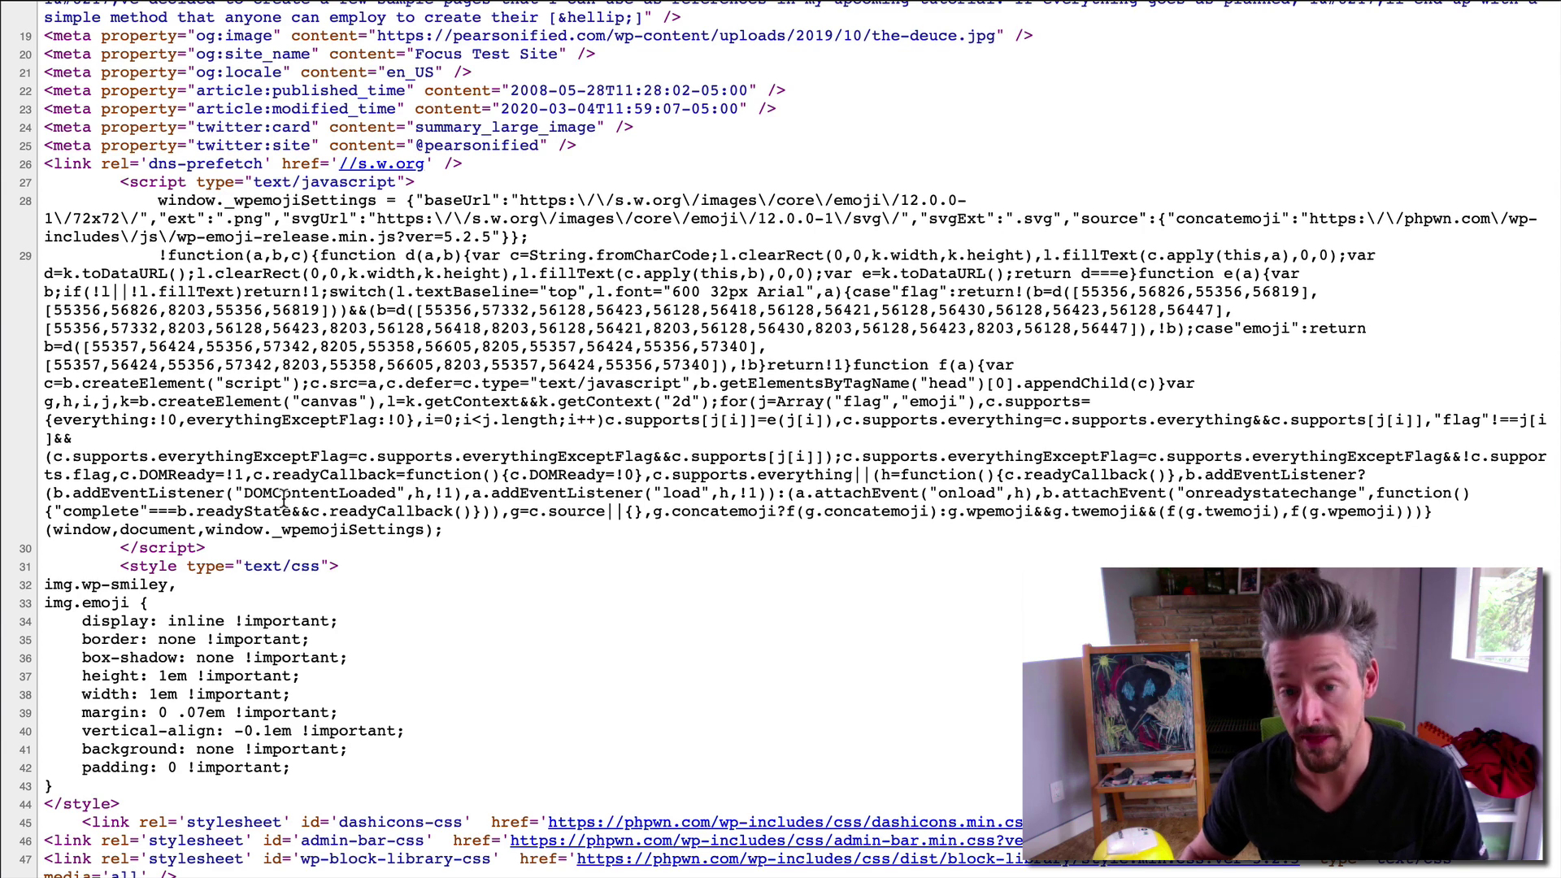
scroll(283, 502, down, 5)
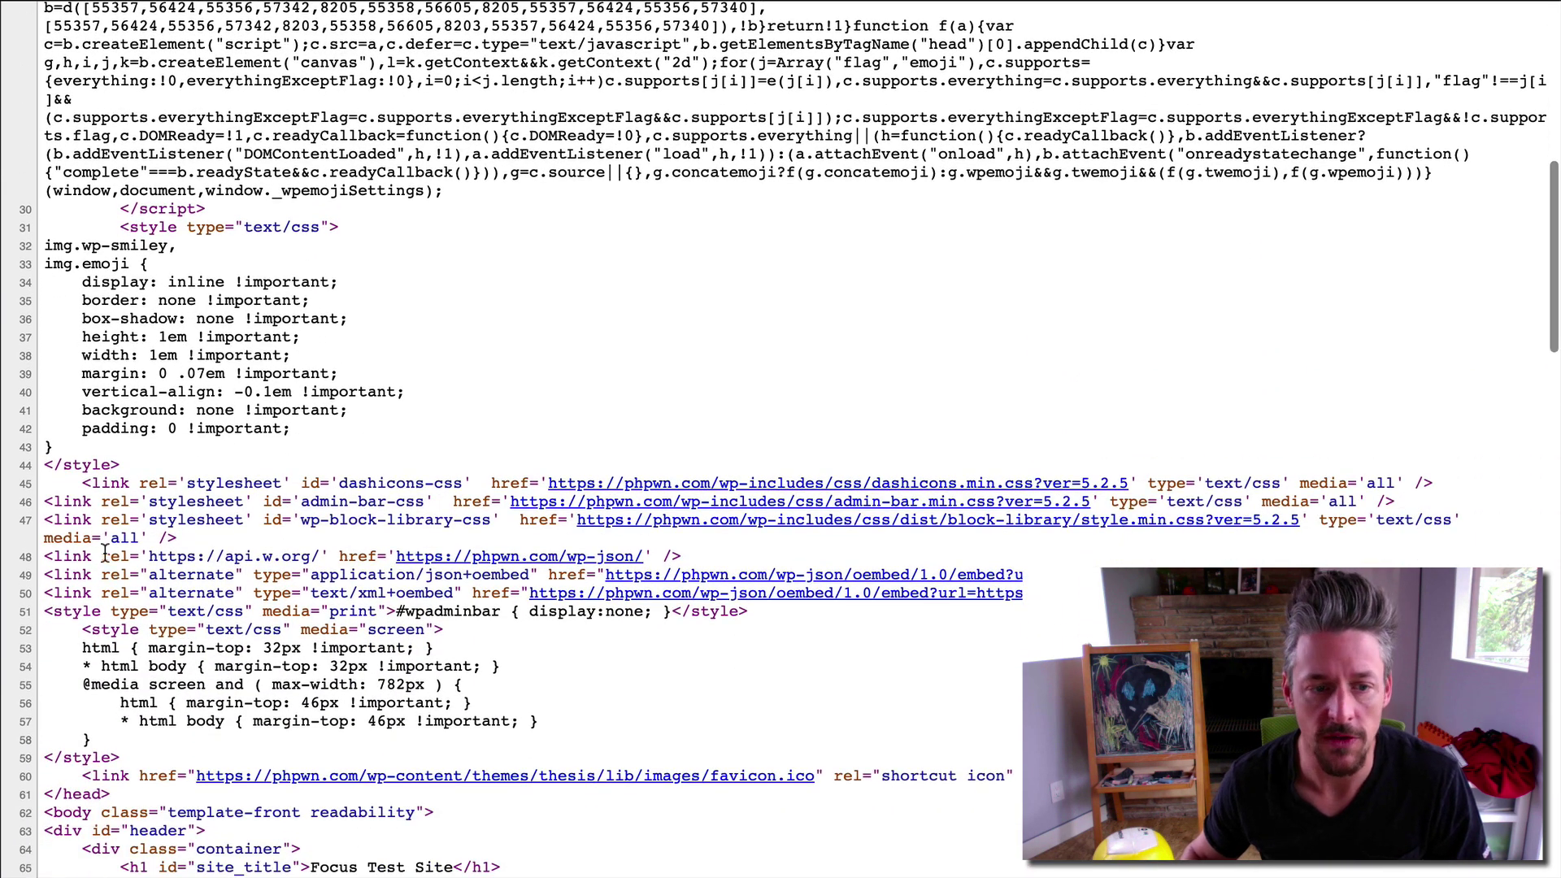
drag(44, 520, 193, 549)
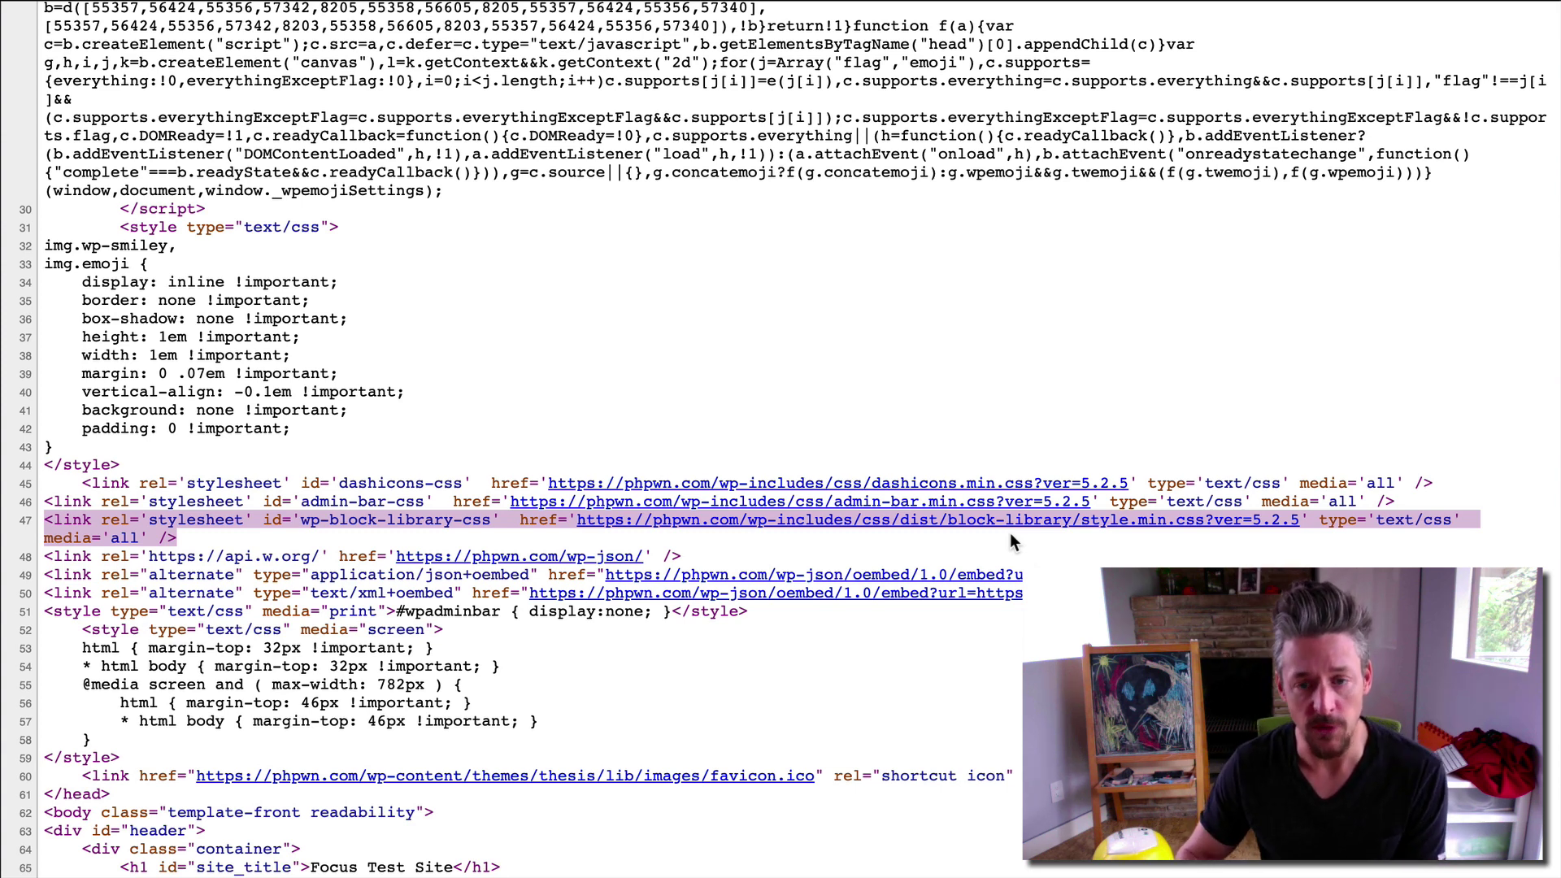
click(1014, 394)
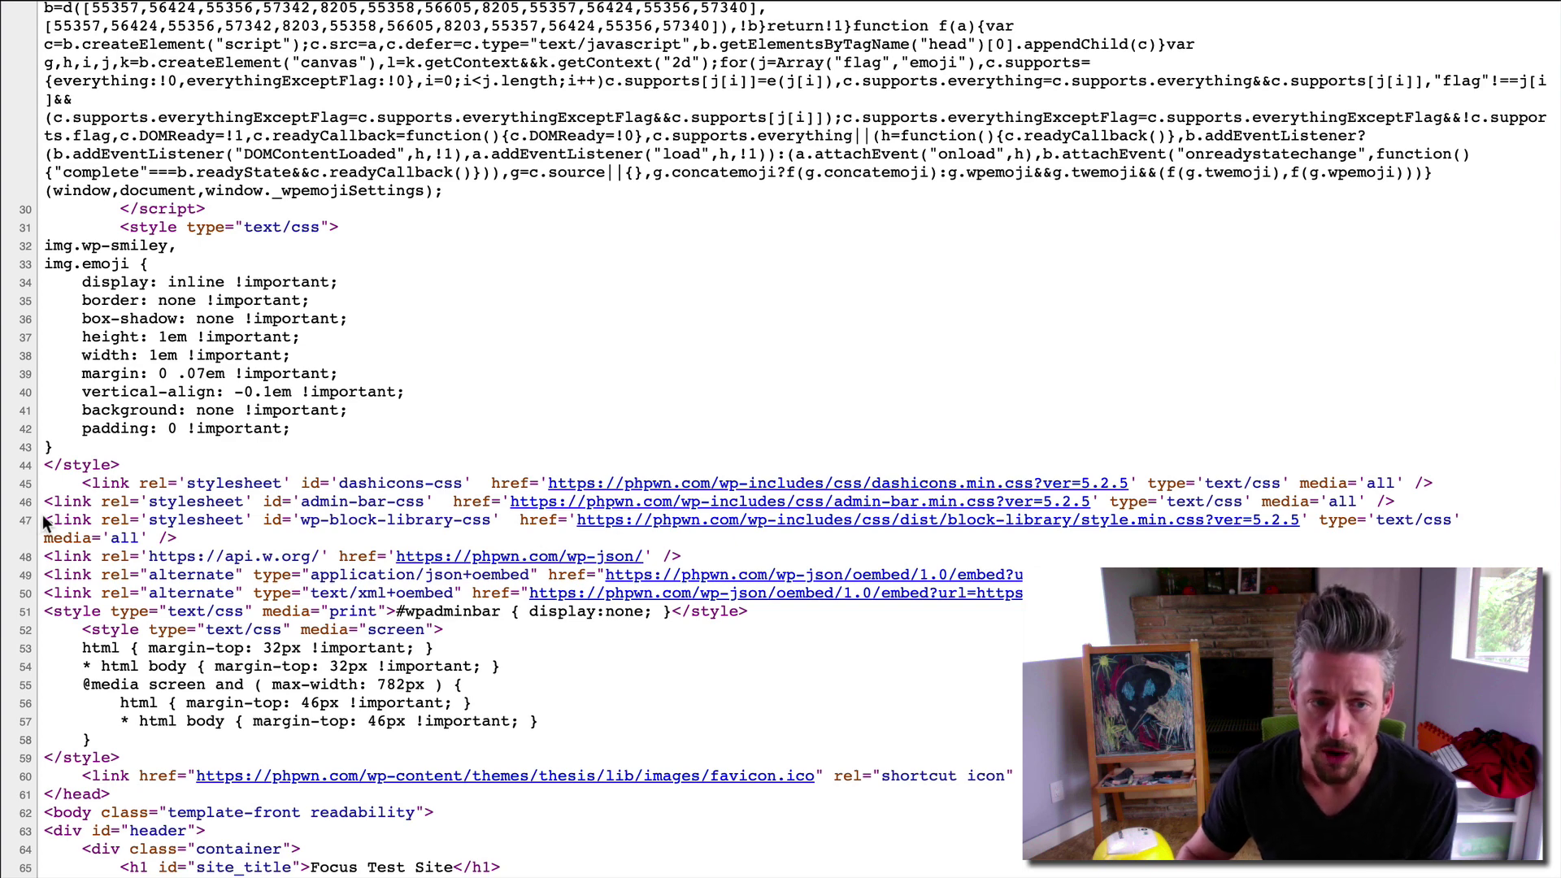
drag(42, 515, 221, 534)
click(221, 535)
scroll(518, 242, up, 5)
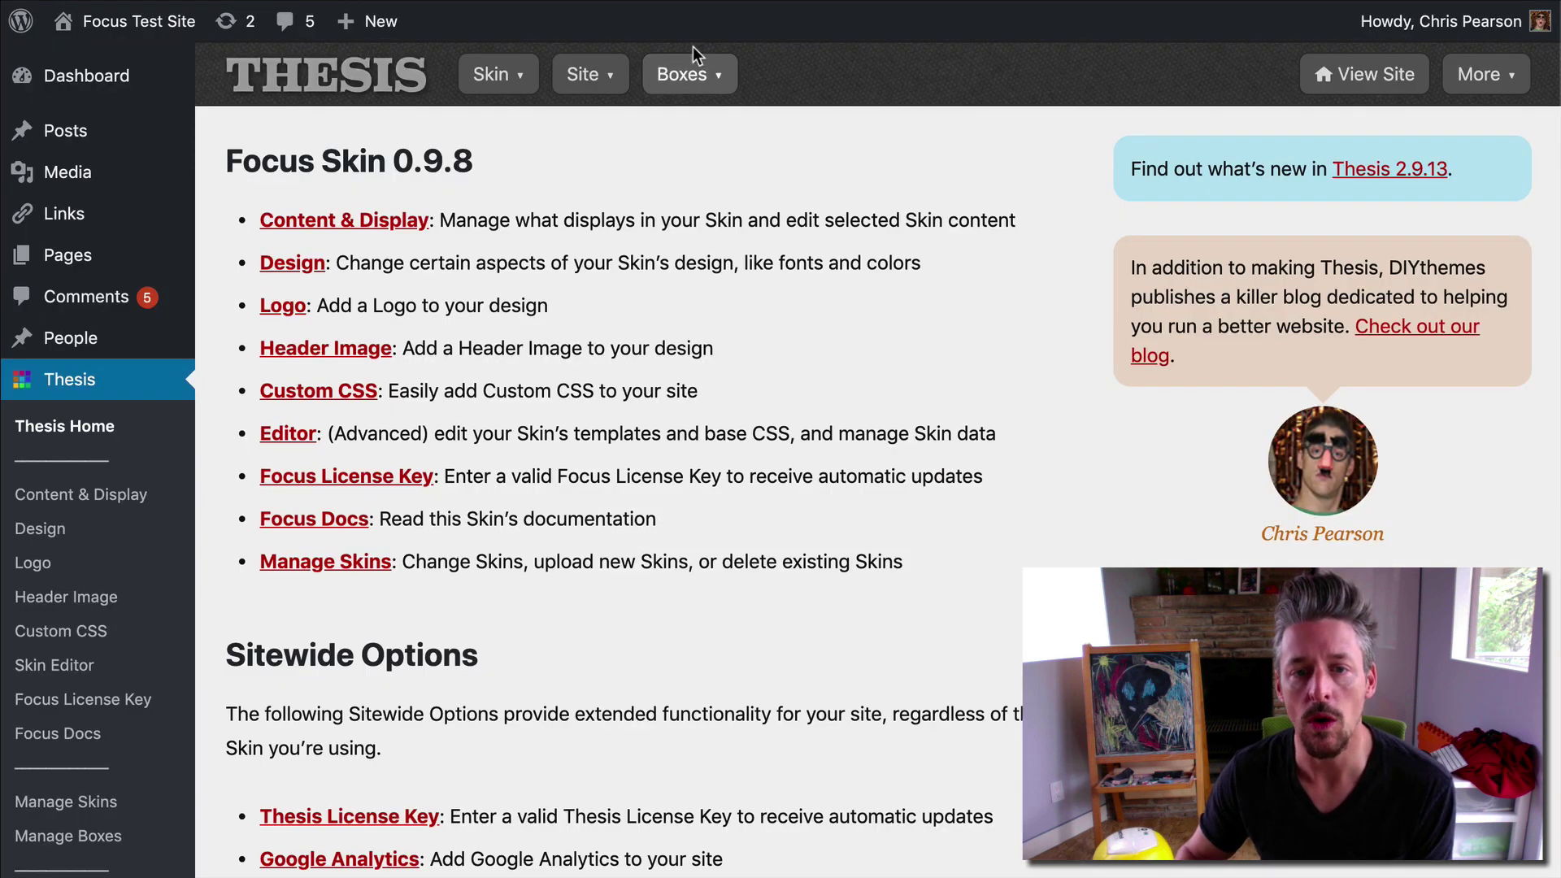
Step: Delete the Clean Up WP box from Thesis Manage Boxes, confirming the removal
mouse_move(689, 71)
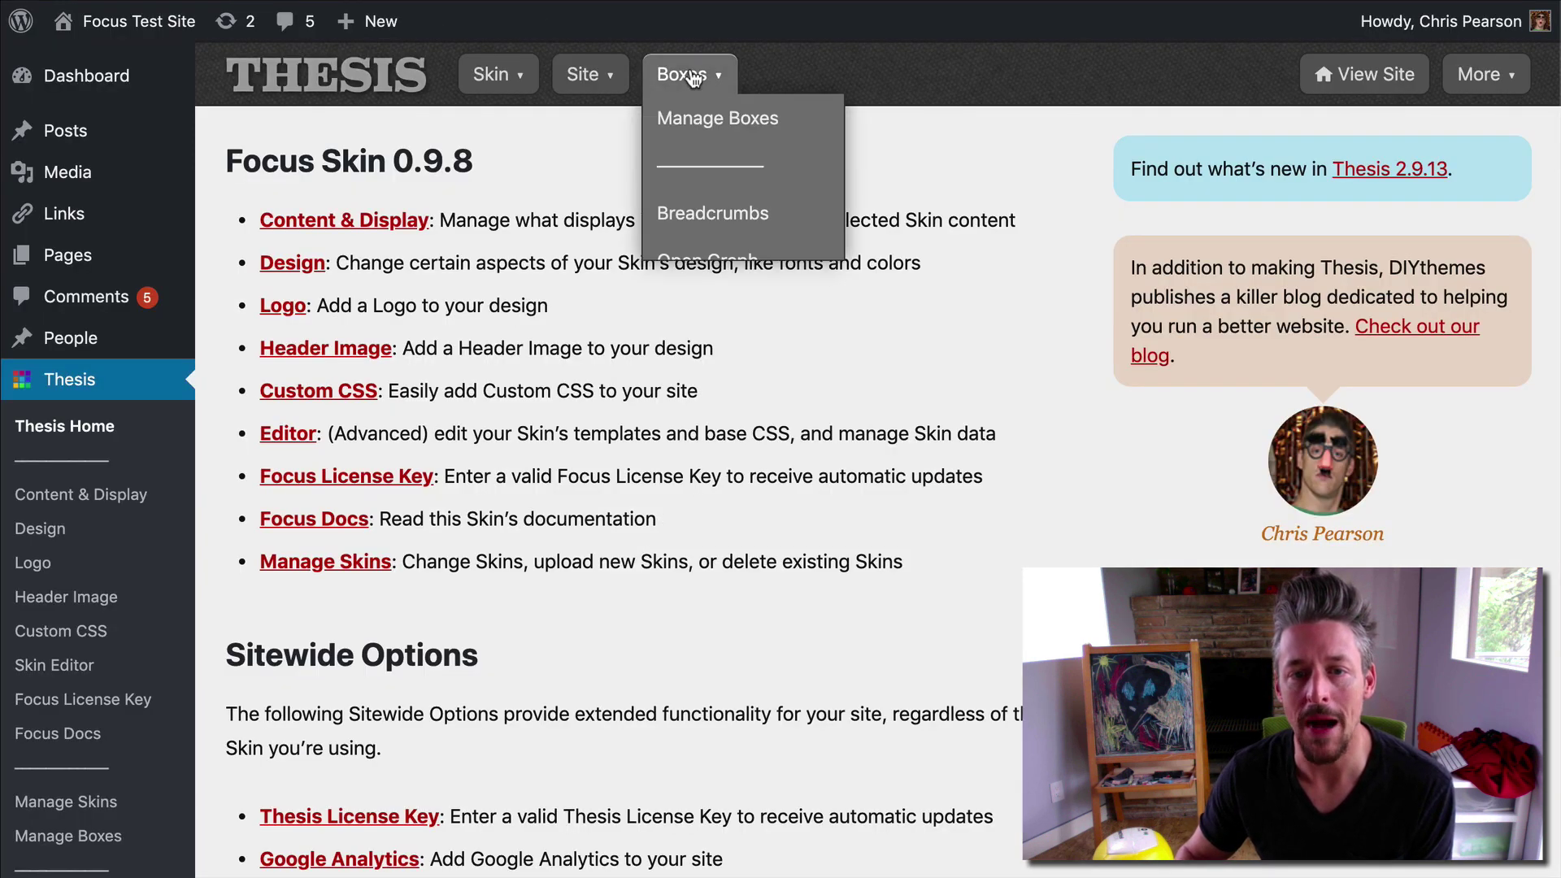
click(724, 121)
scroll(773, 341, down, 4)
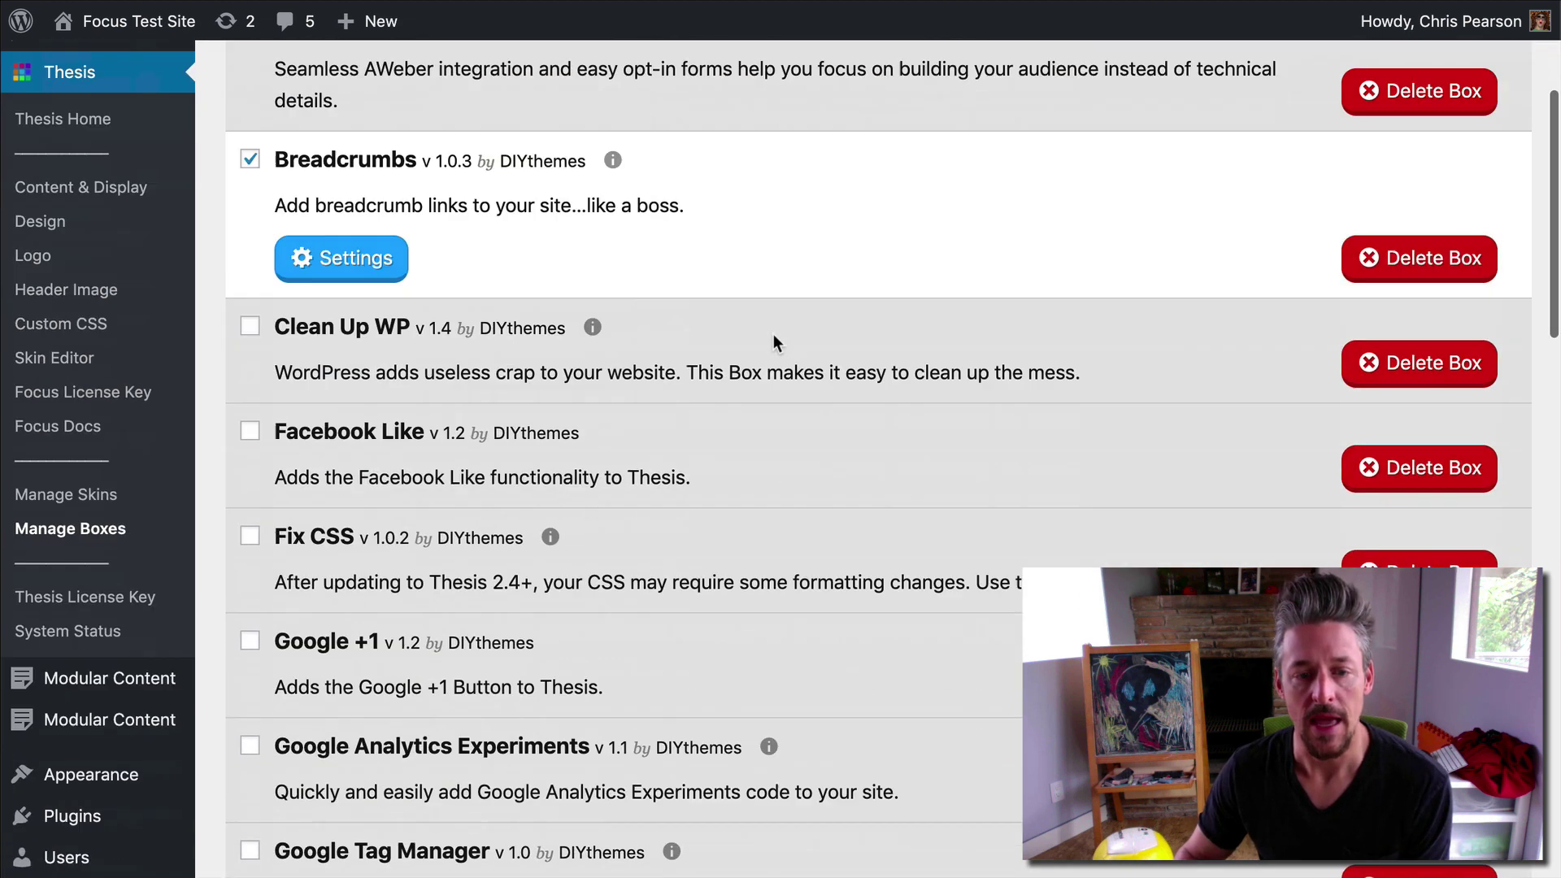
scroll(773, 340, down, 1)
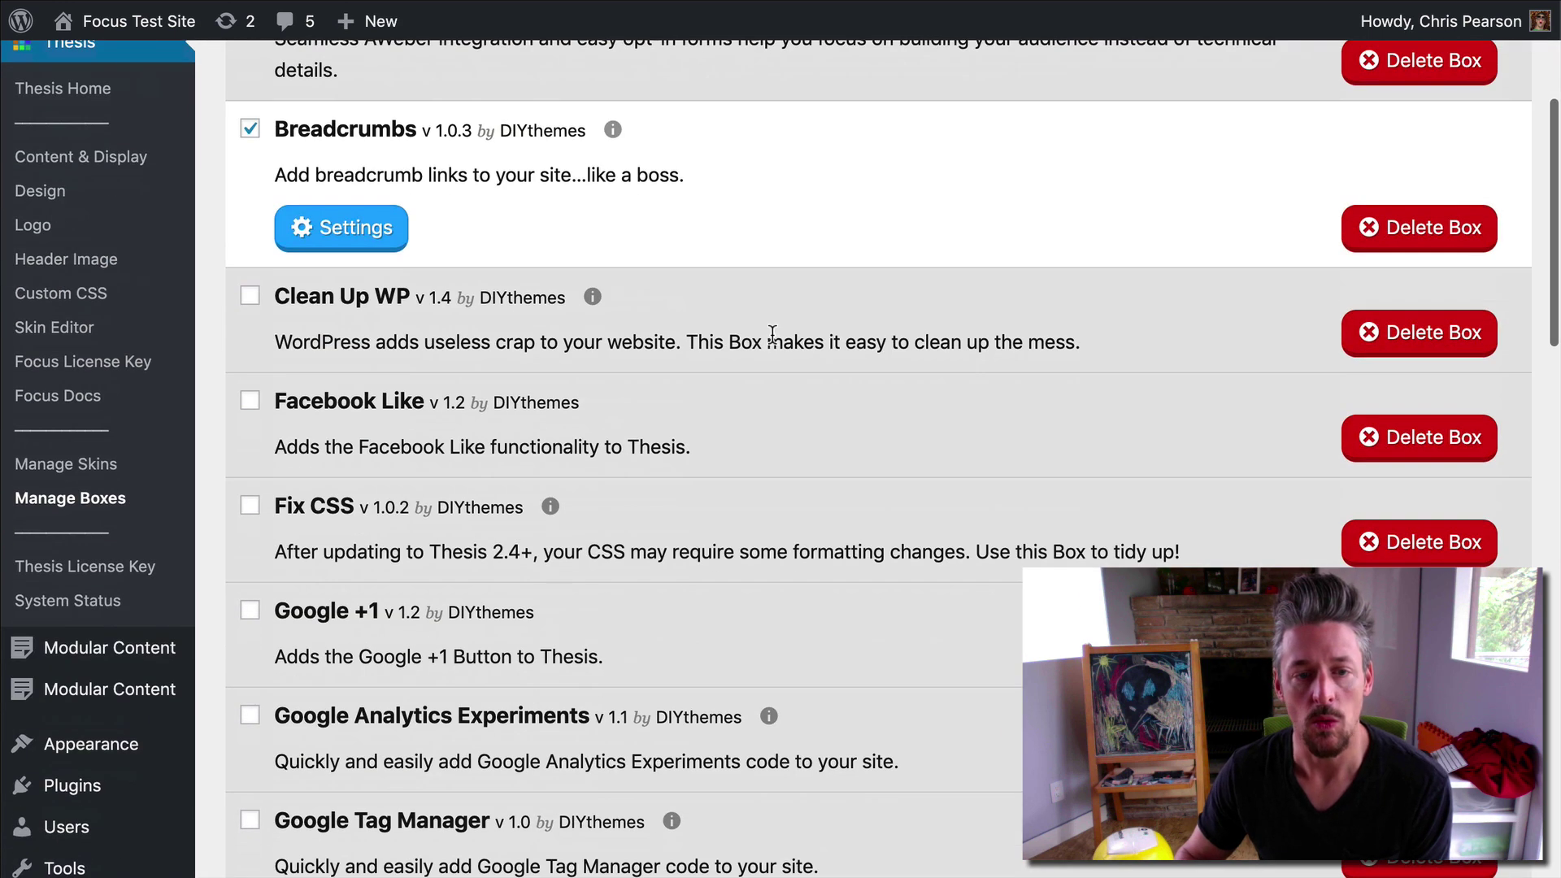
click(1411, 335)
click(991, 140)
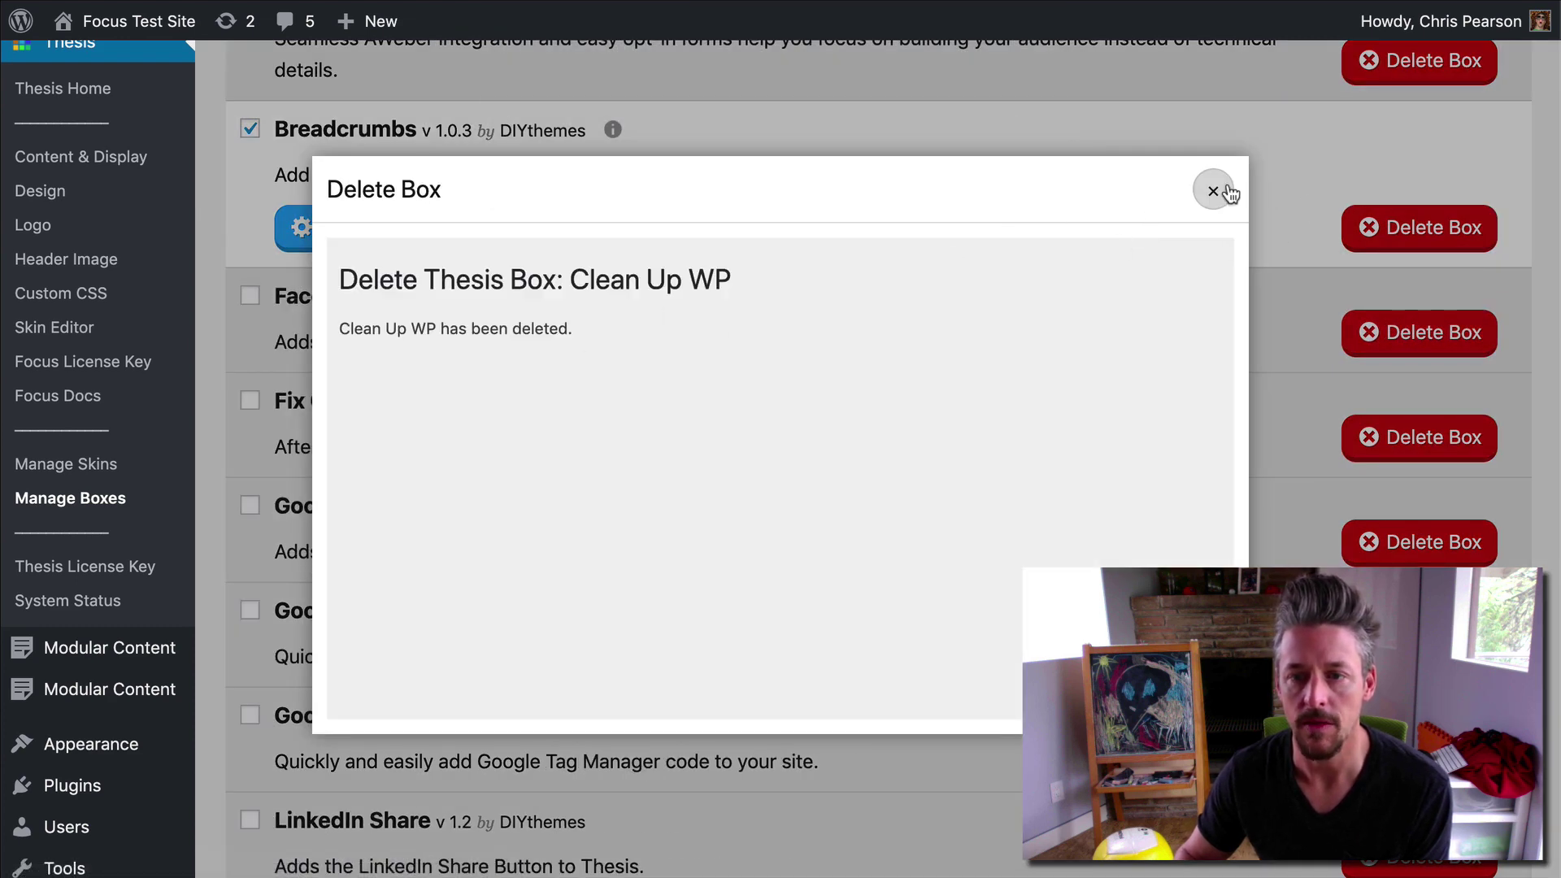
click(1213, 191)
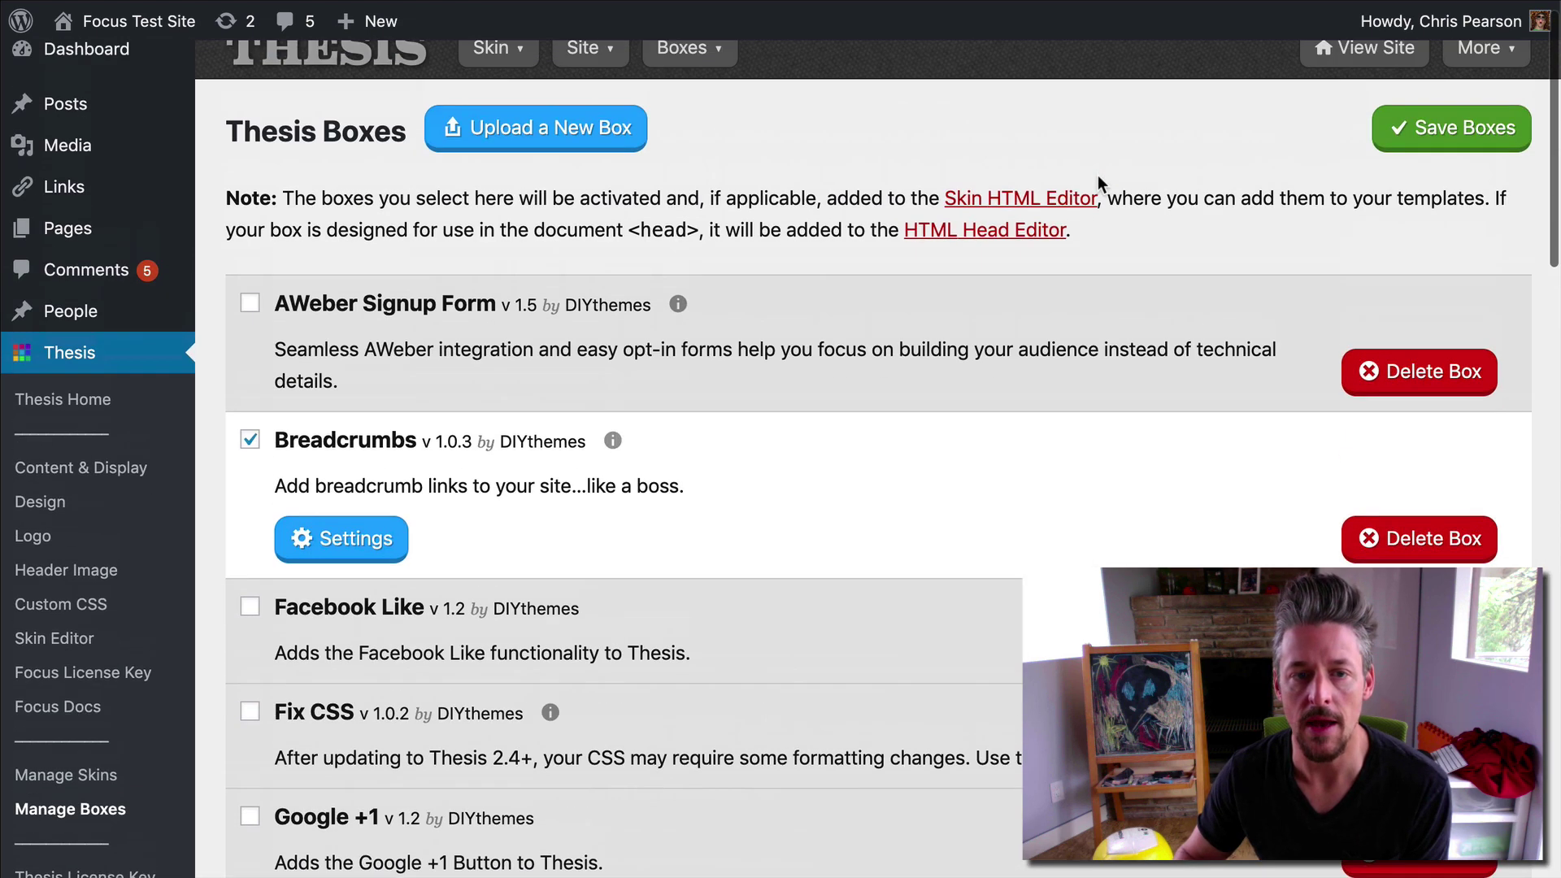
scroll(1097, 174, up, 1)
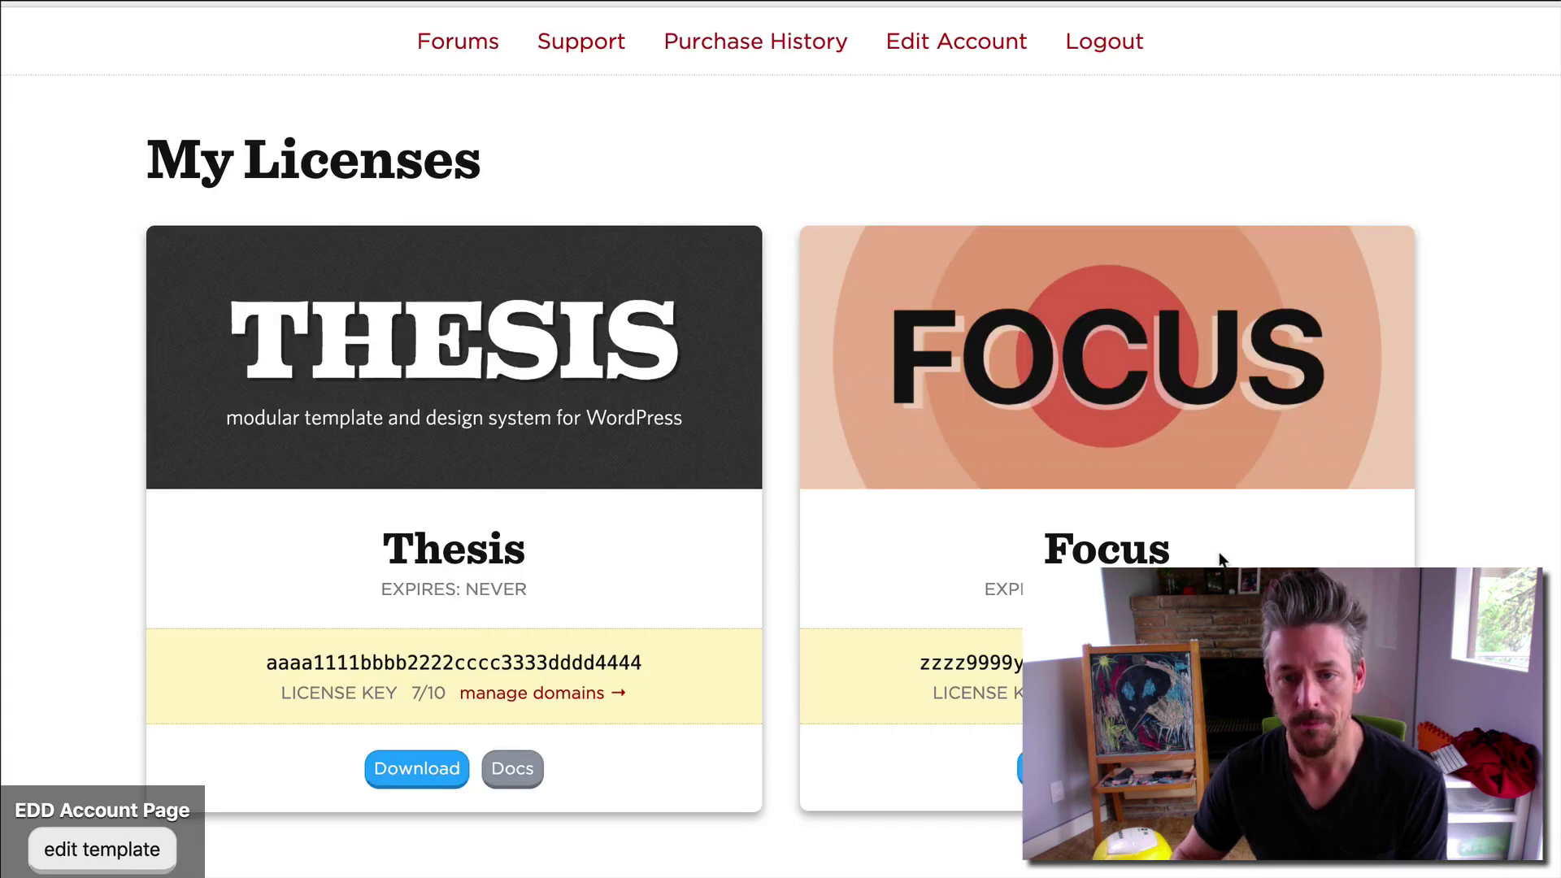
Step: Download clean-up-wp.zip from the account's My Boxes list and return to the Thesis Boxes tab
scroll(1220, 559, down, 7)
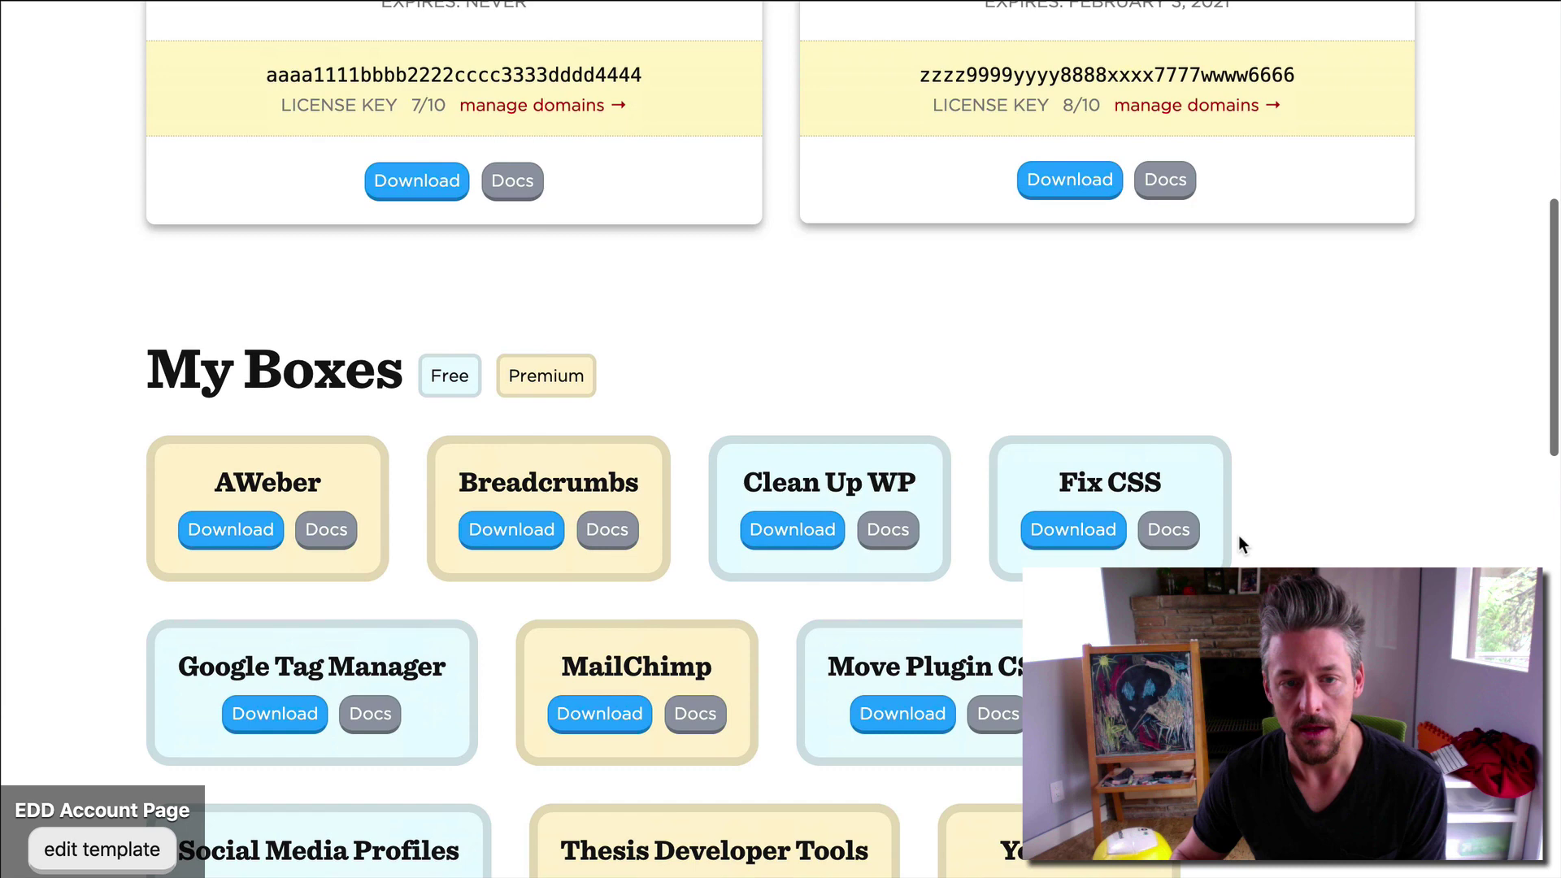
scroll(1237, 534, down, 3)
triple_click(746, 120)
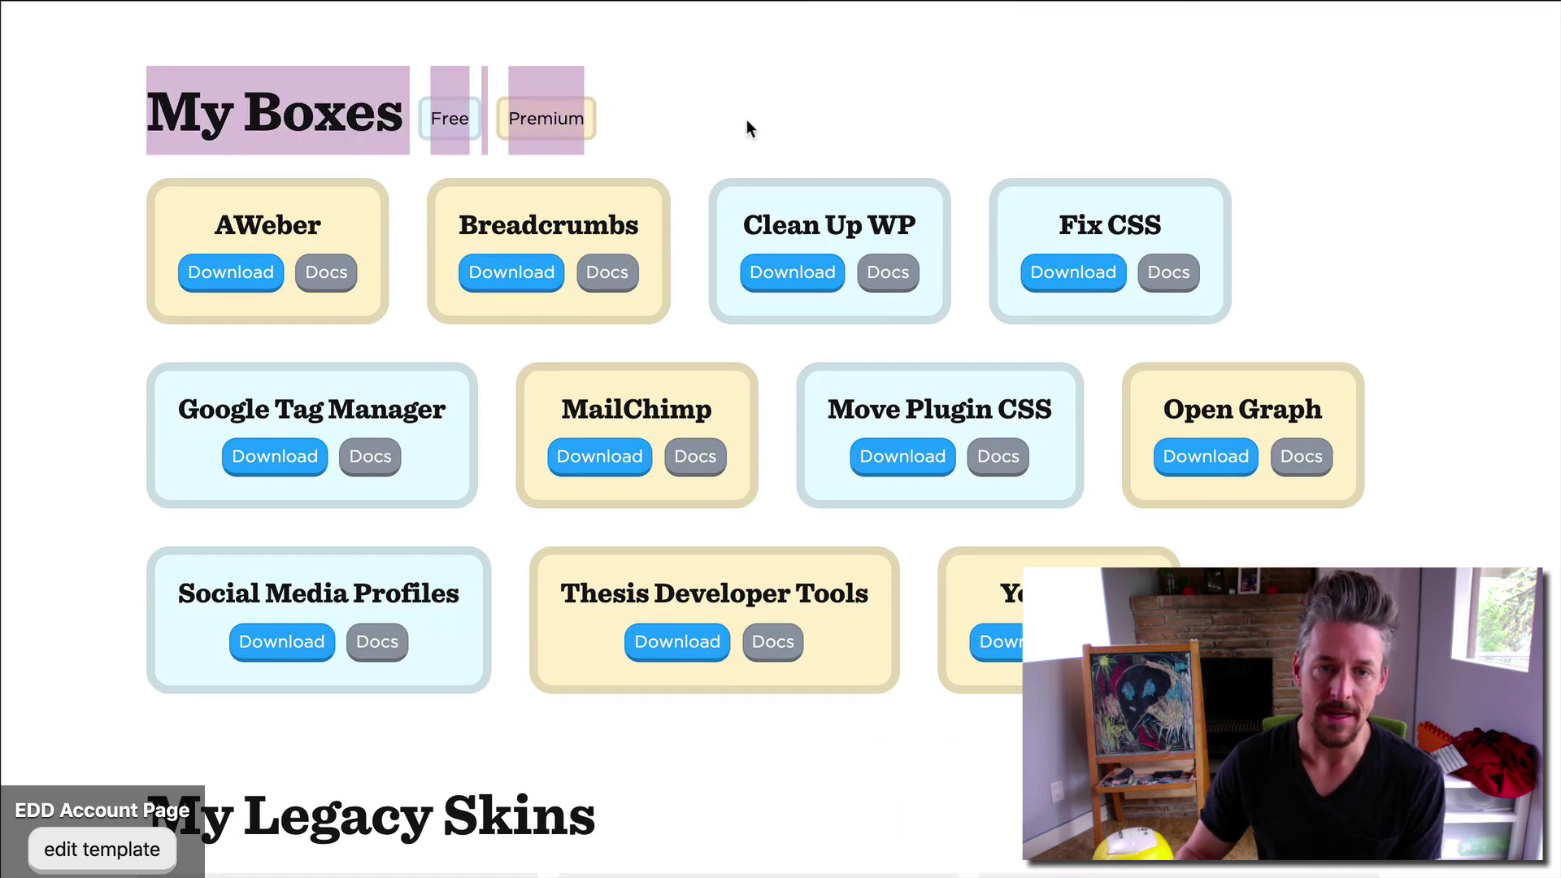
click(746, 120)
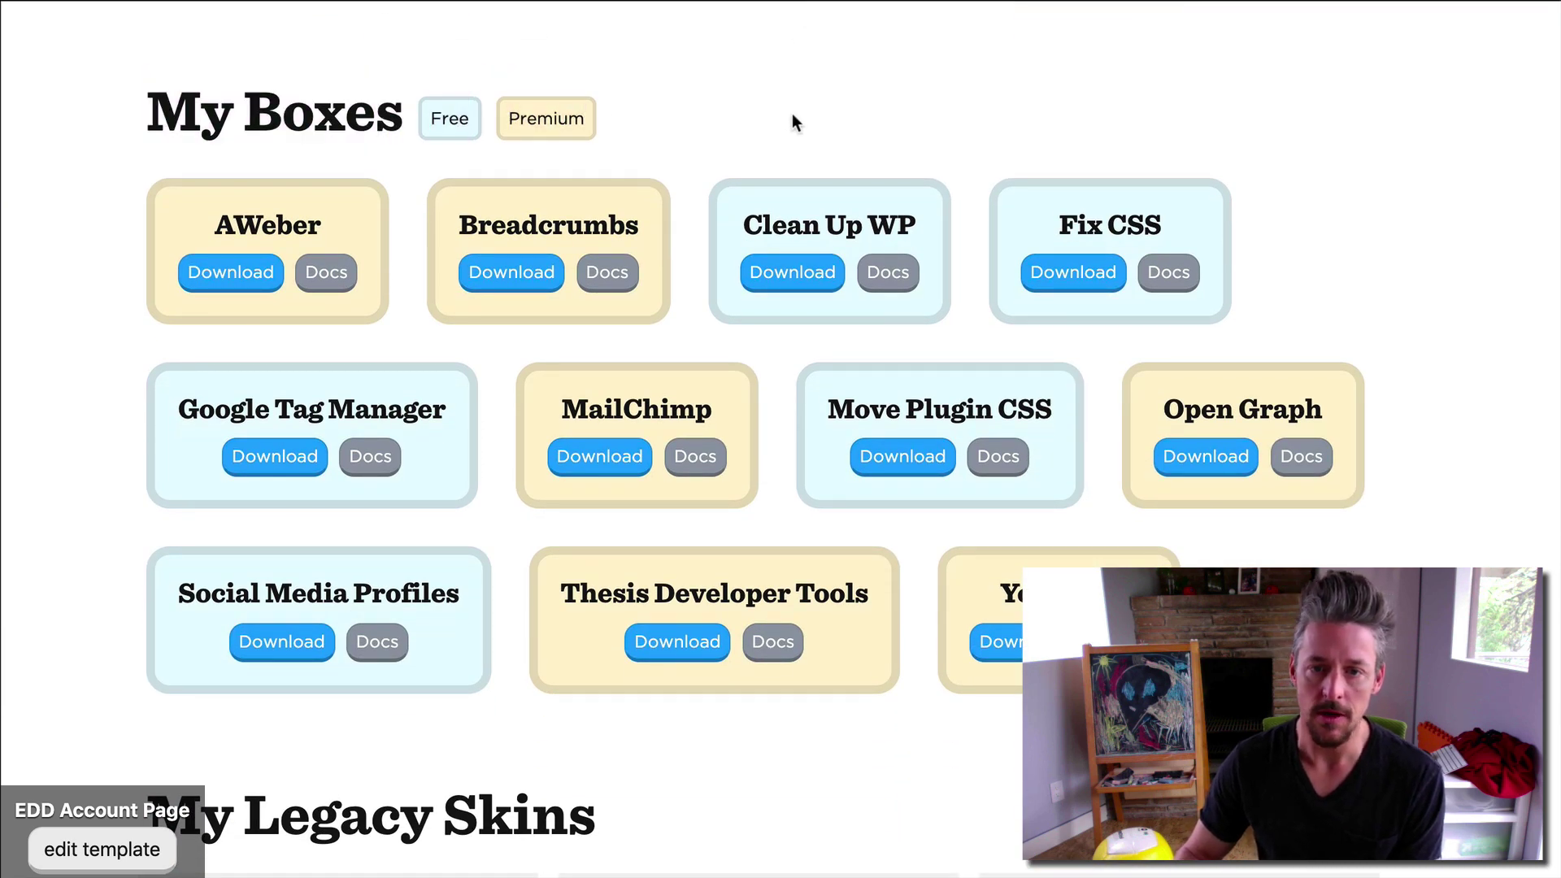
click(791, 280)
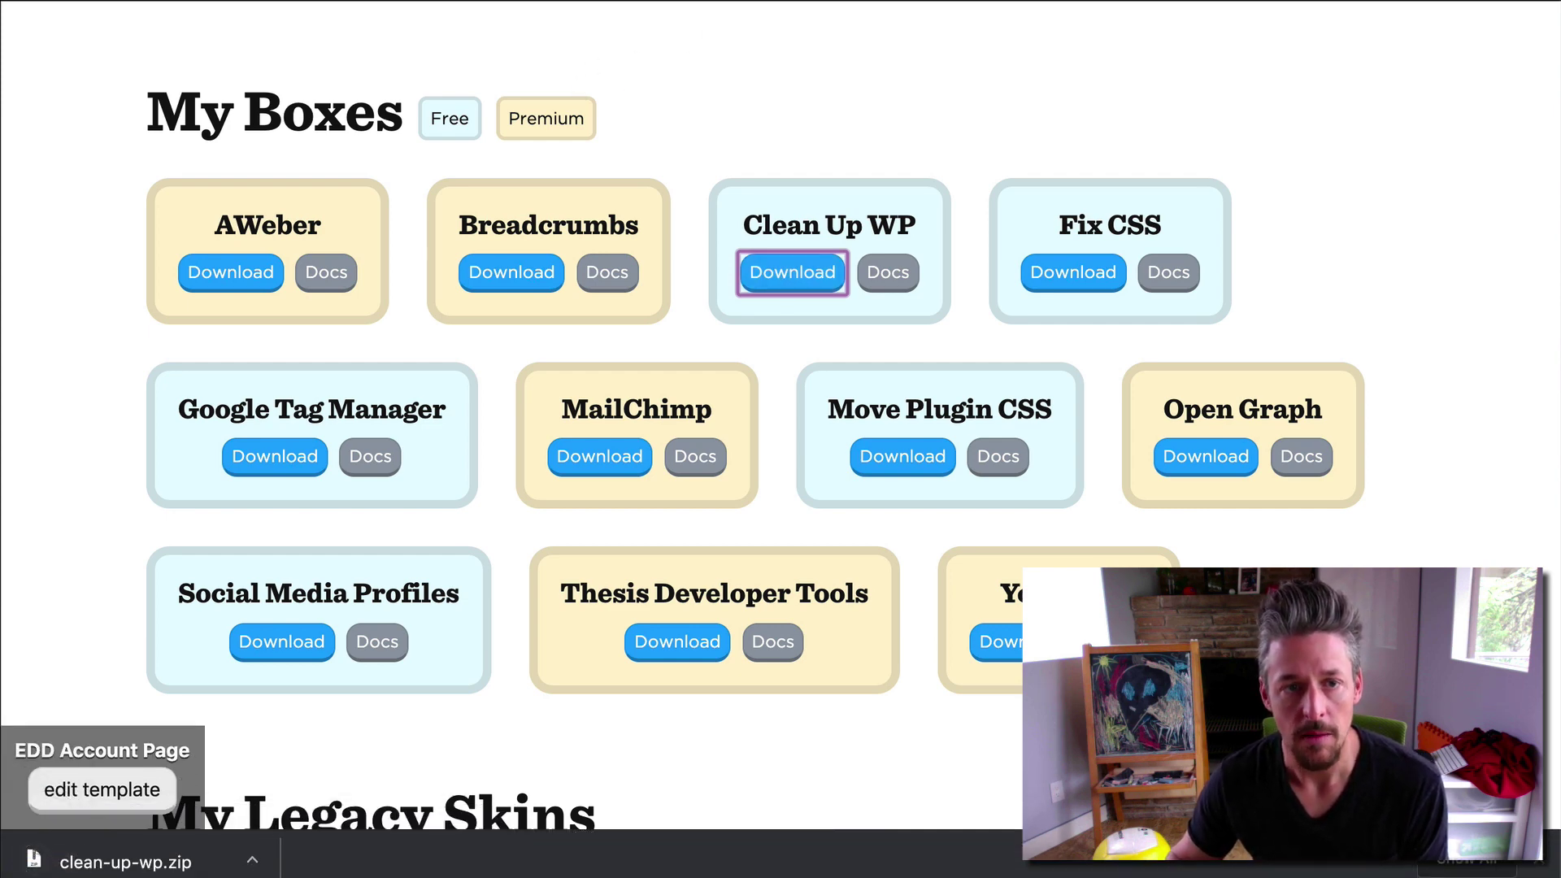
key(ctrl+Tab)
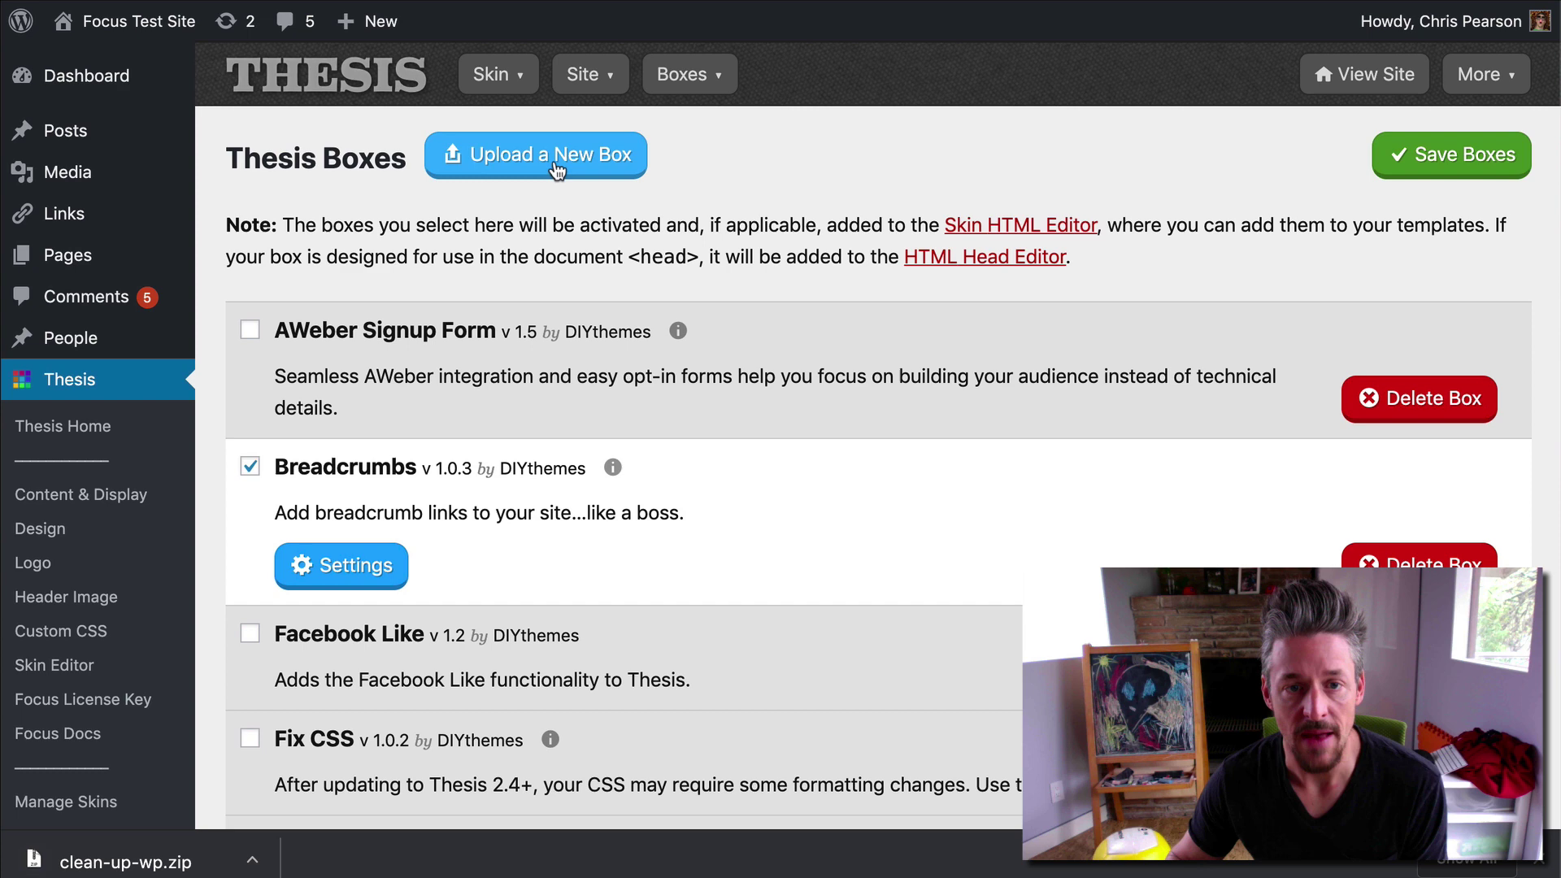
Step: Upload clean-up-wp.zip from Downloads as a new Thesis box
click(554, 165)
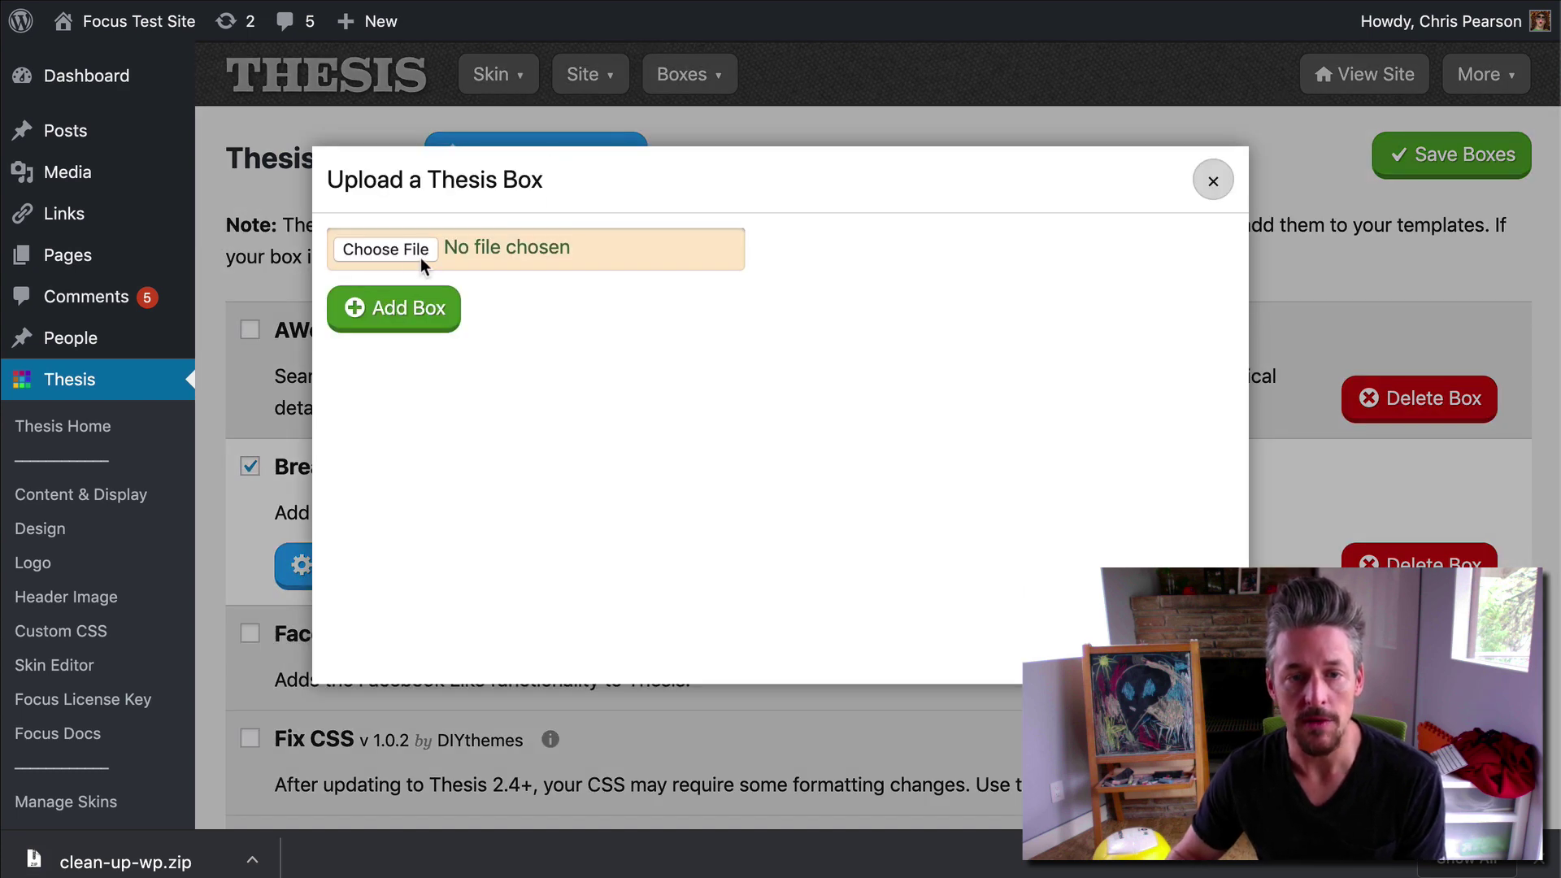
click(403, 254)
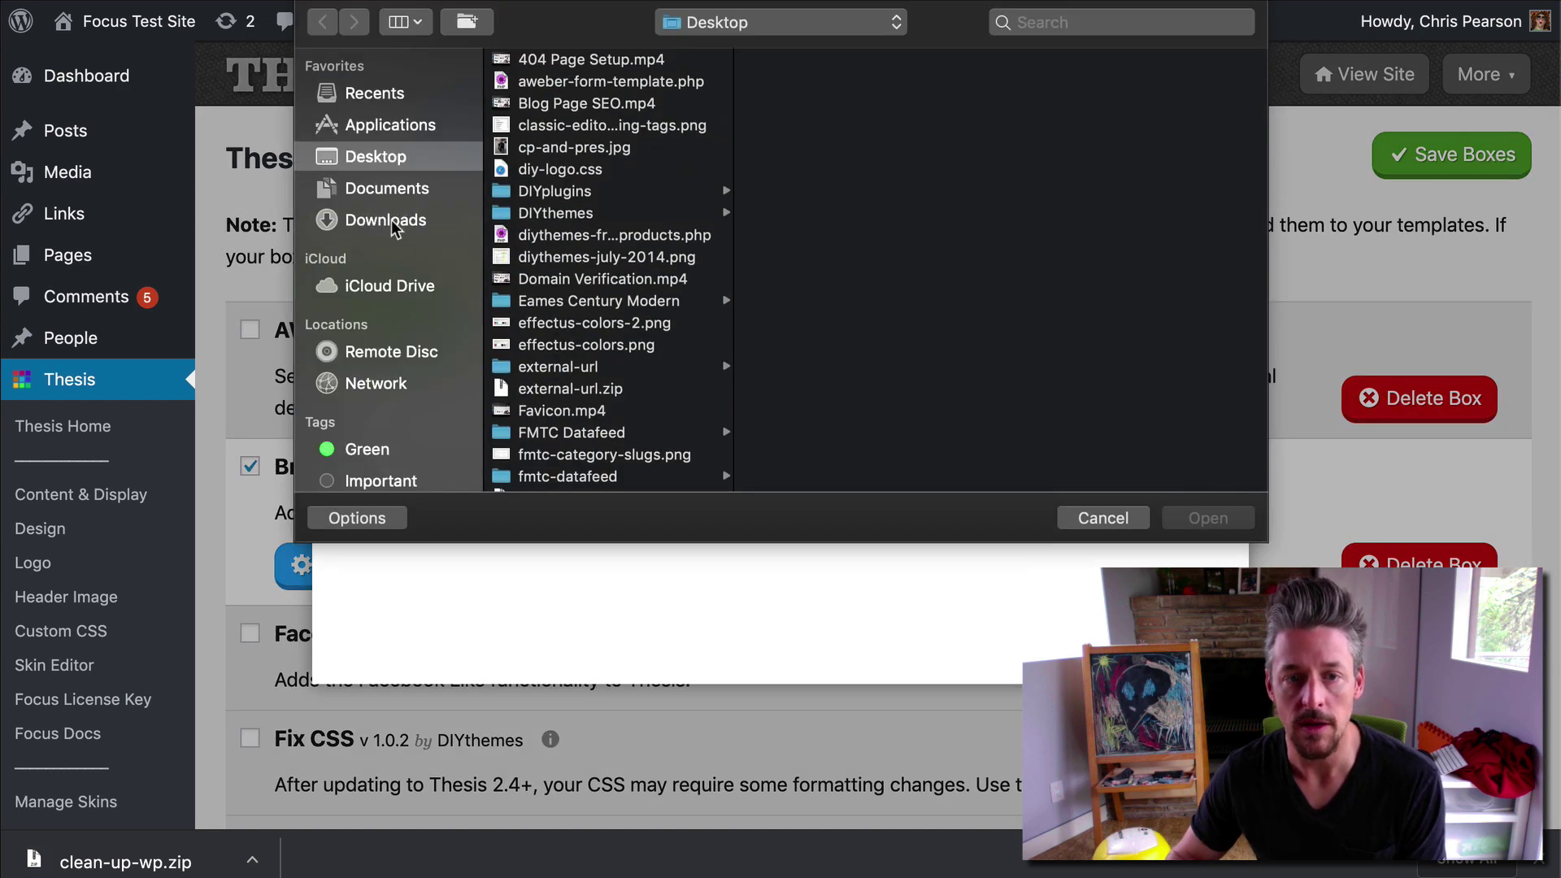
click(402, 219)
click(543, 58)
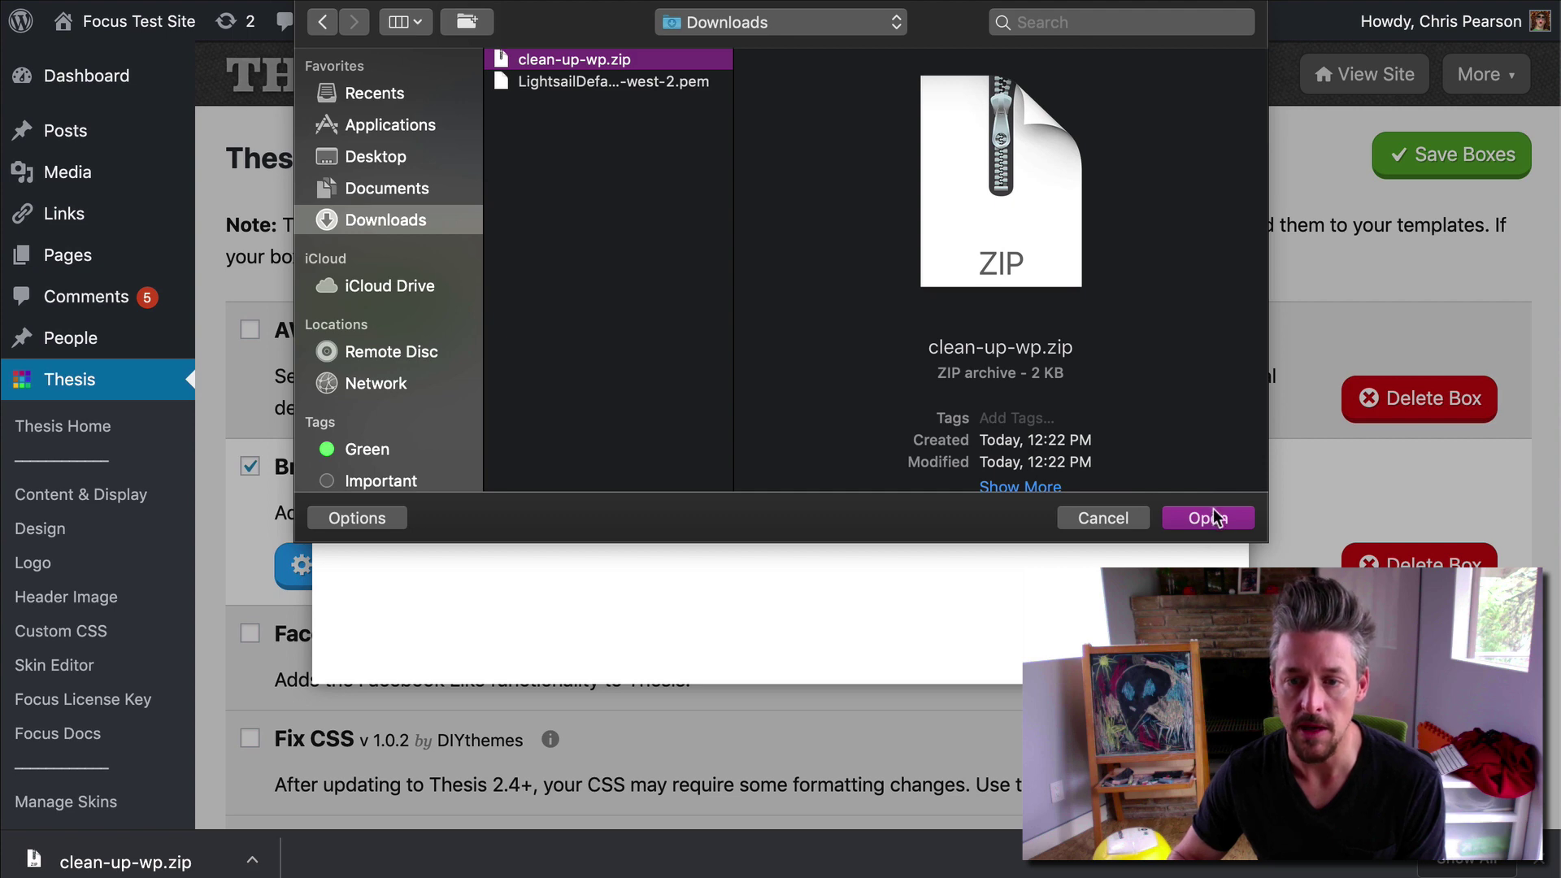
click(1213, 521)
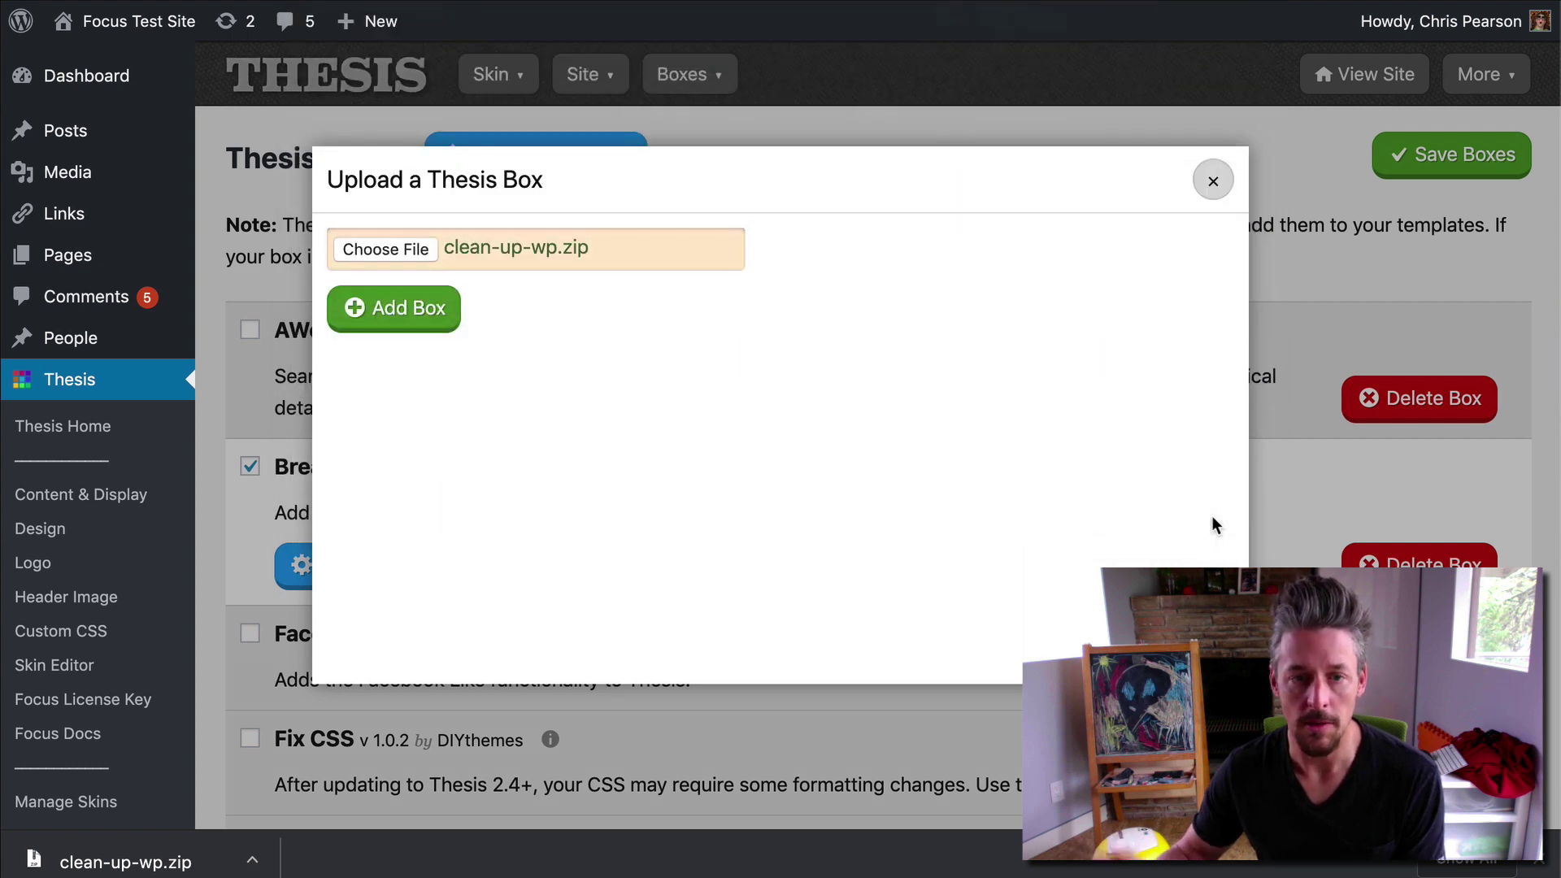
click(435, 320)
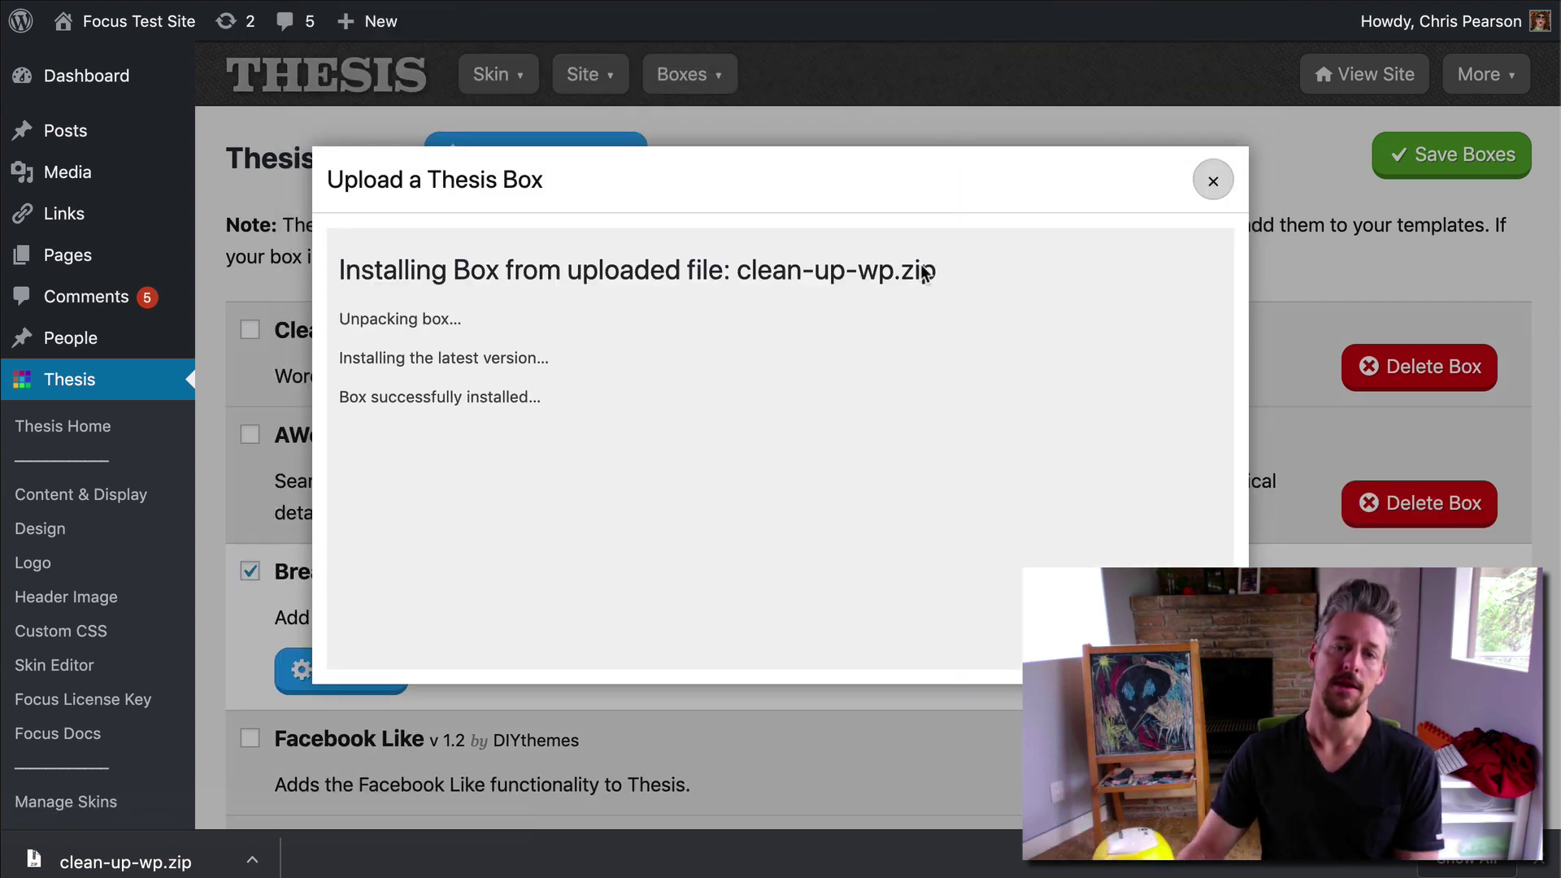
click(1213, 179)
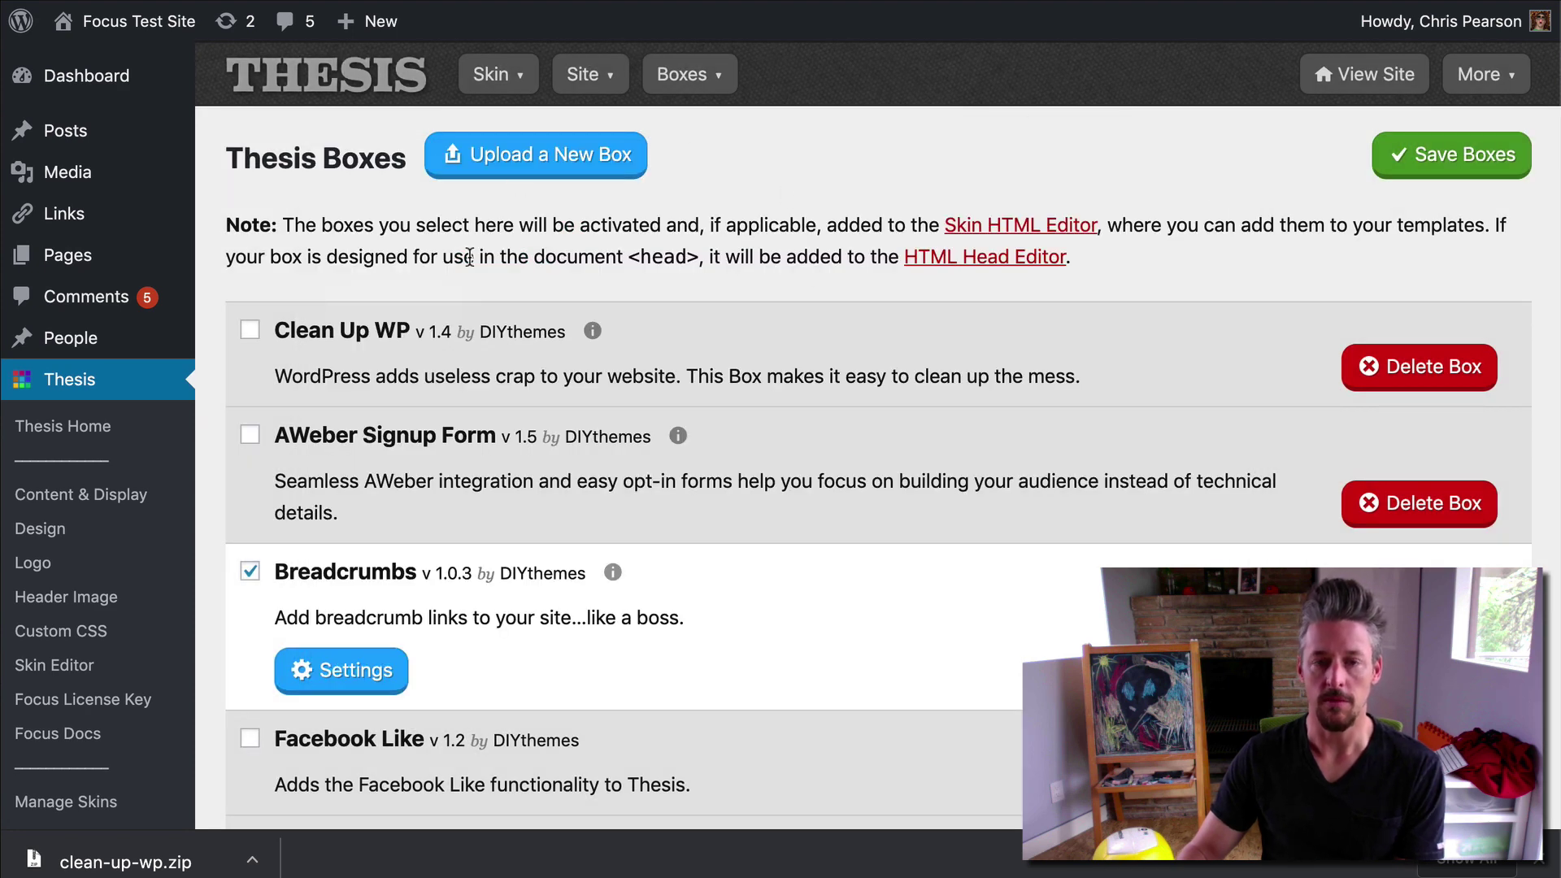
Step: Activate the Clean Up WP v1.4 box and save the box changes
click(326, 335)
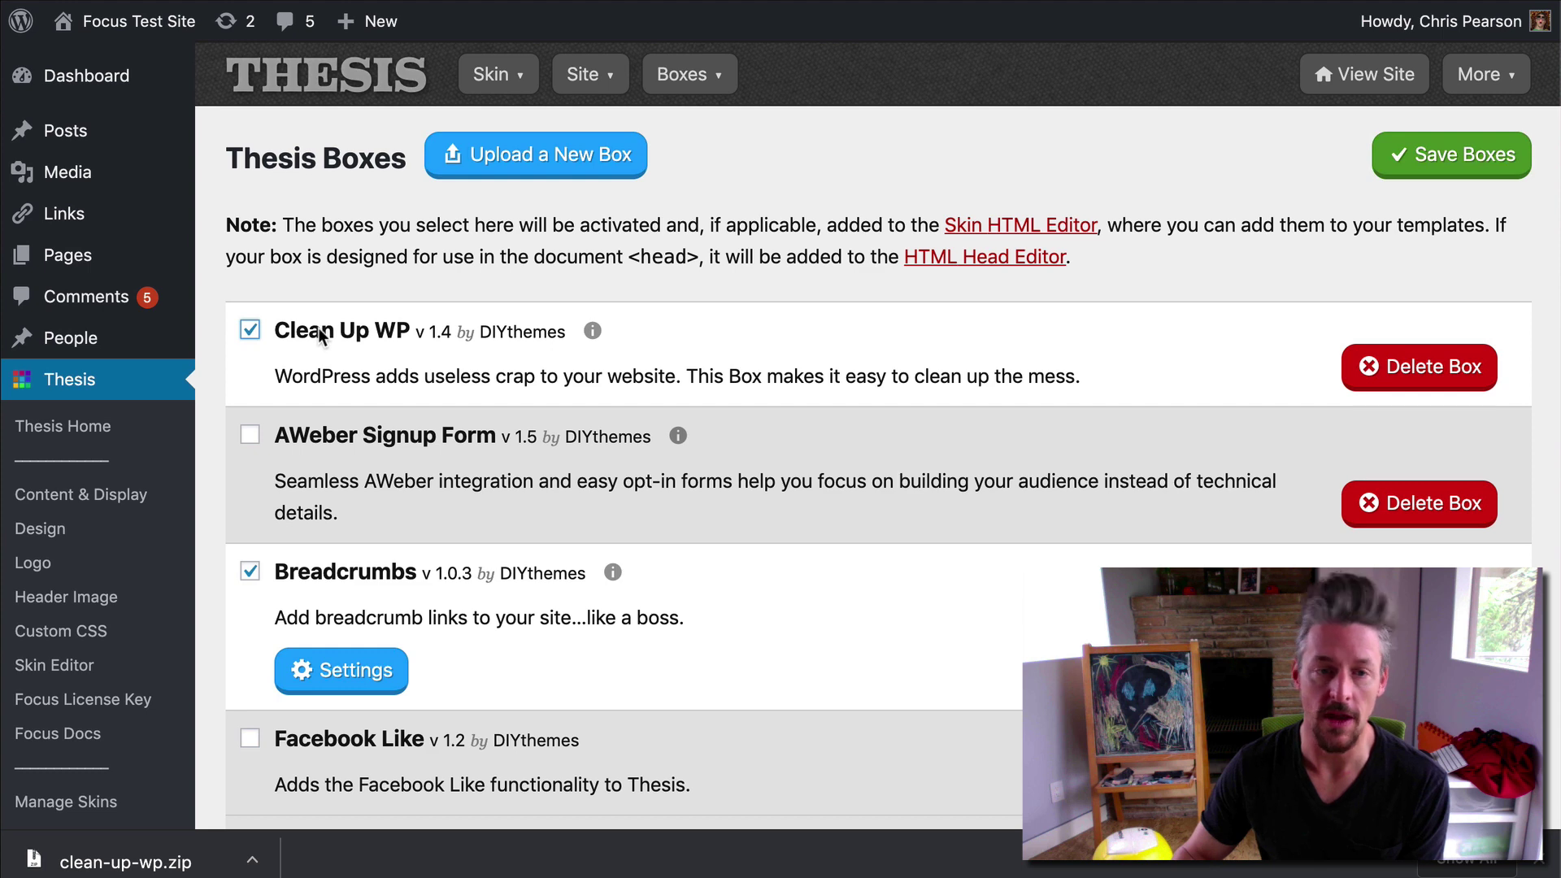
click(1382, 158)
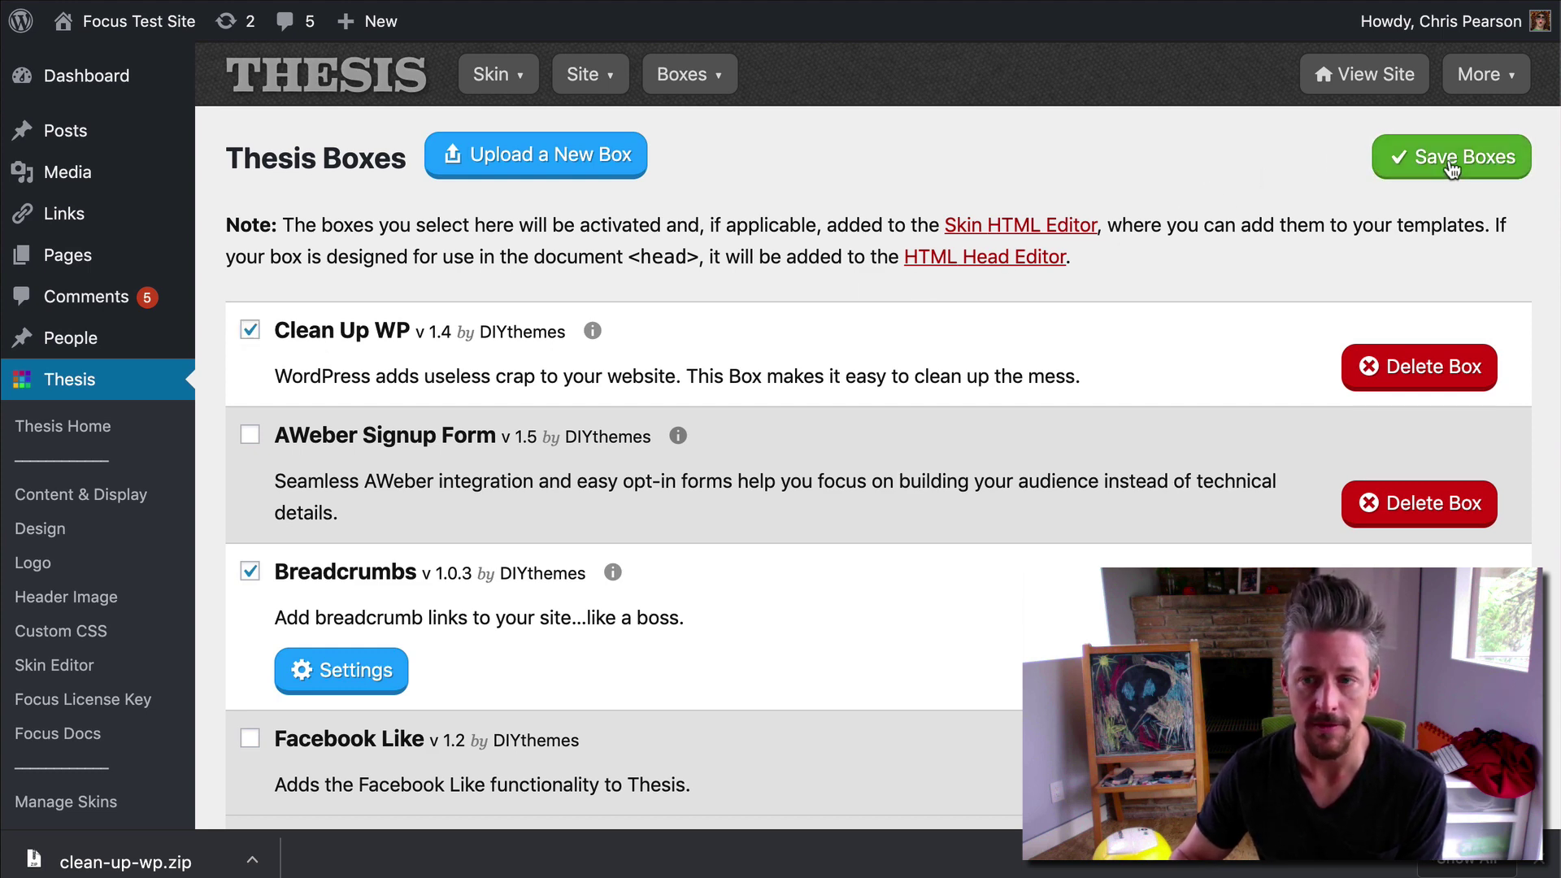
scroll(899, 525, down, 2)
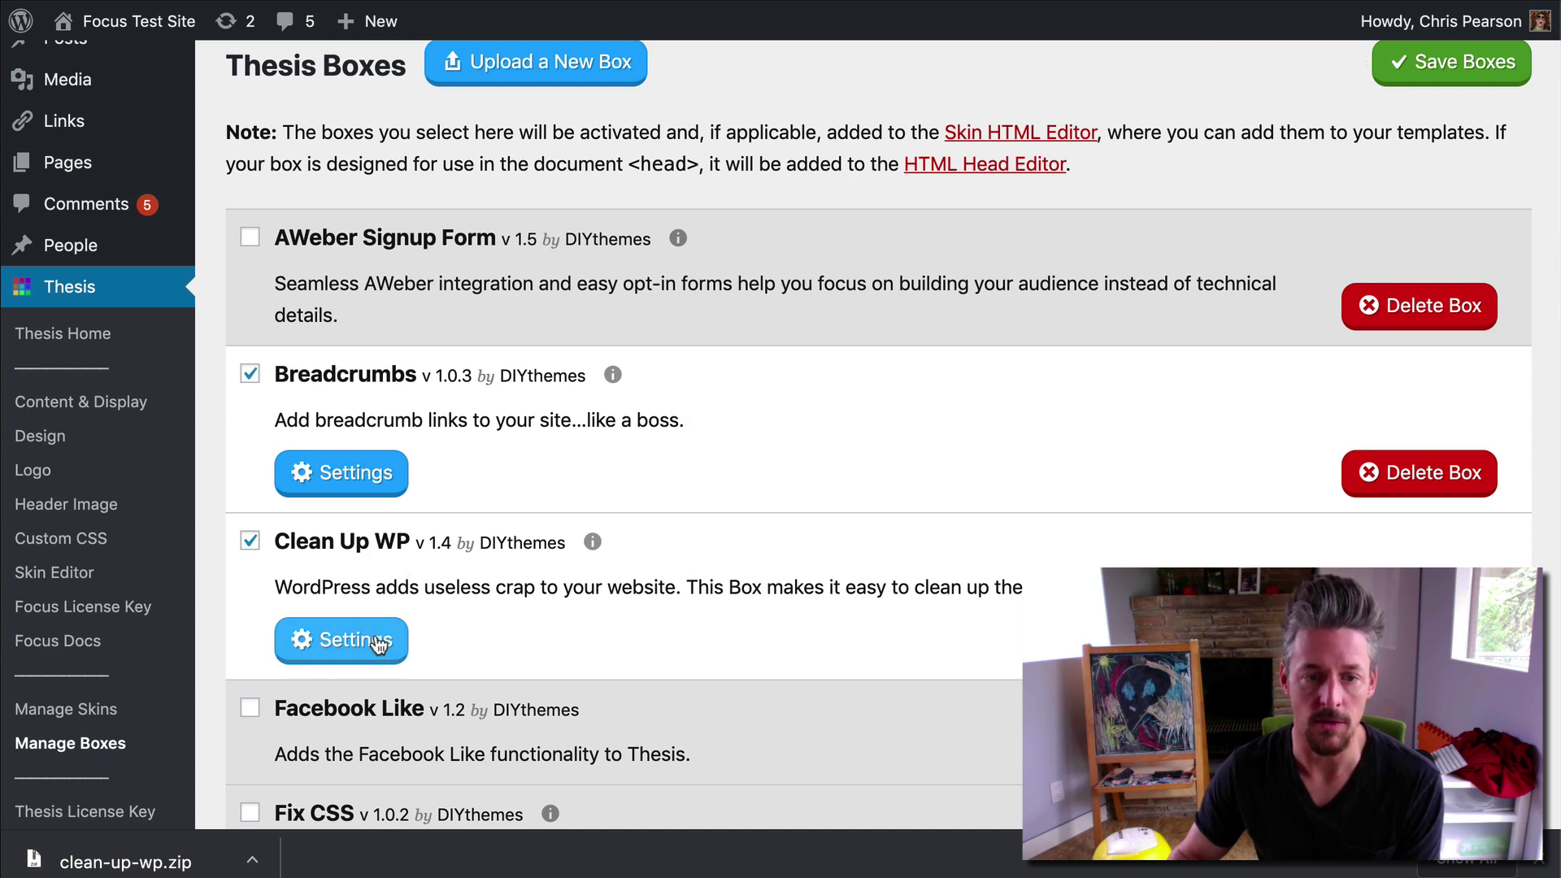
Step: In Clean Up WP settings, disable WP Block Library CSS on the front end and save
click(331, 642)
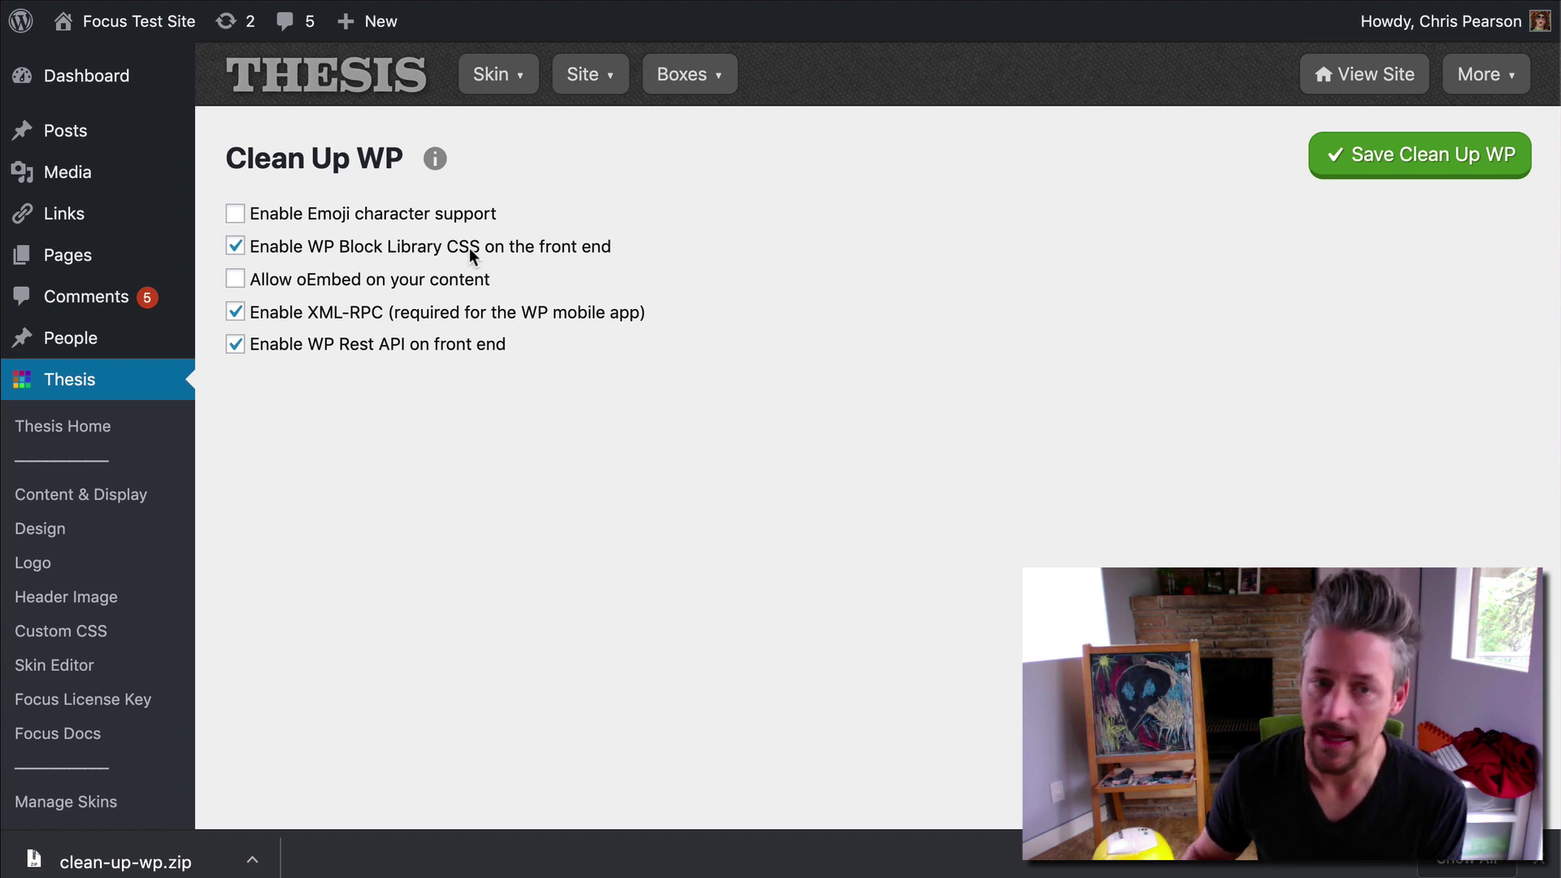
click(421, 247)
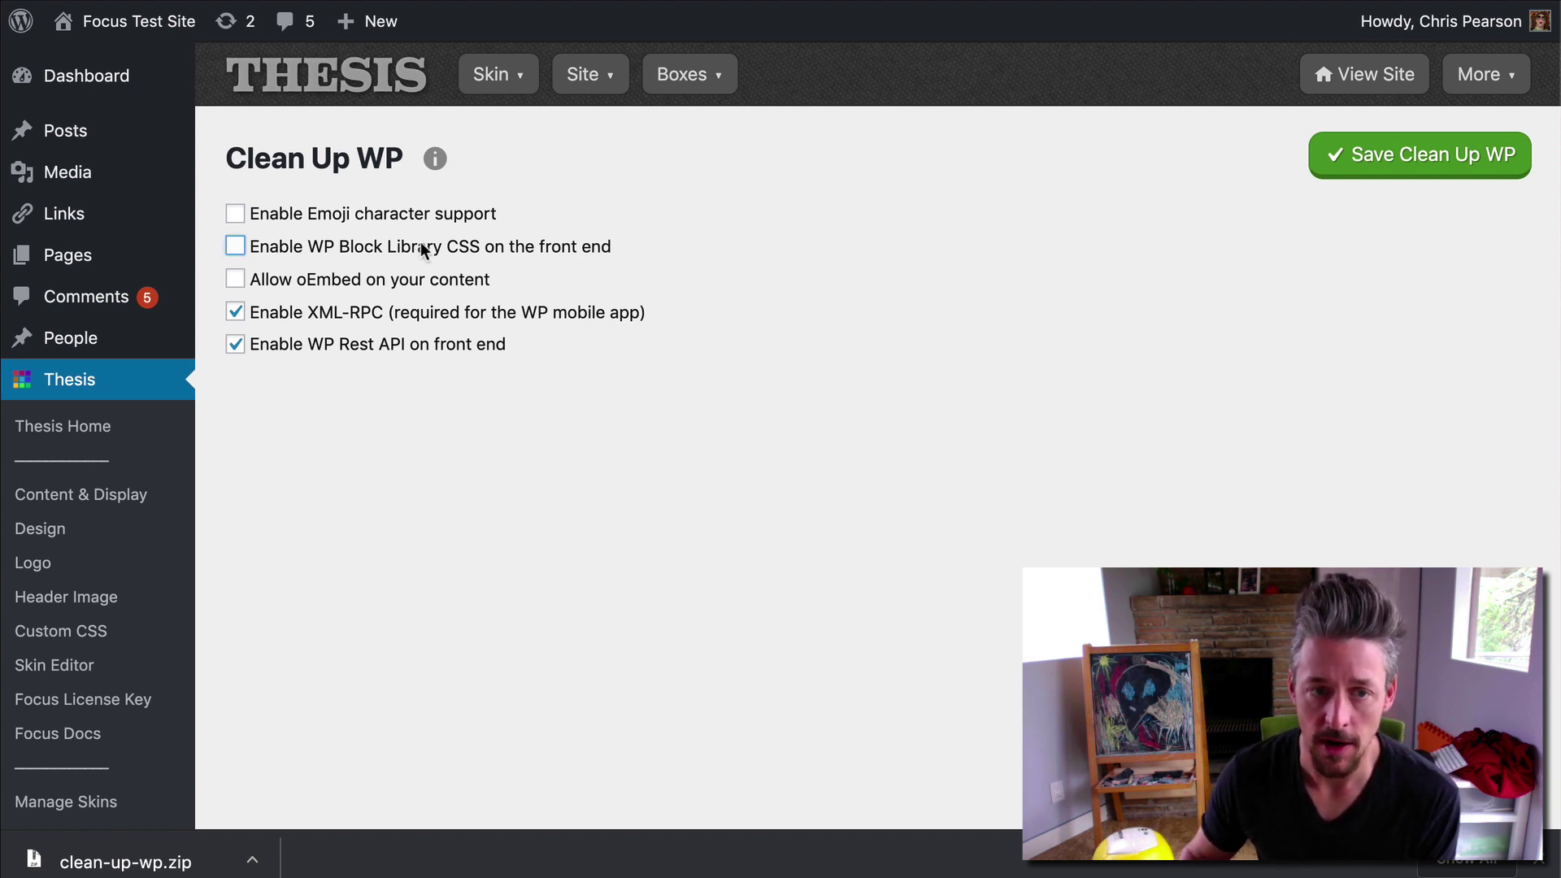
click(847, 670)
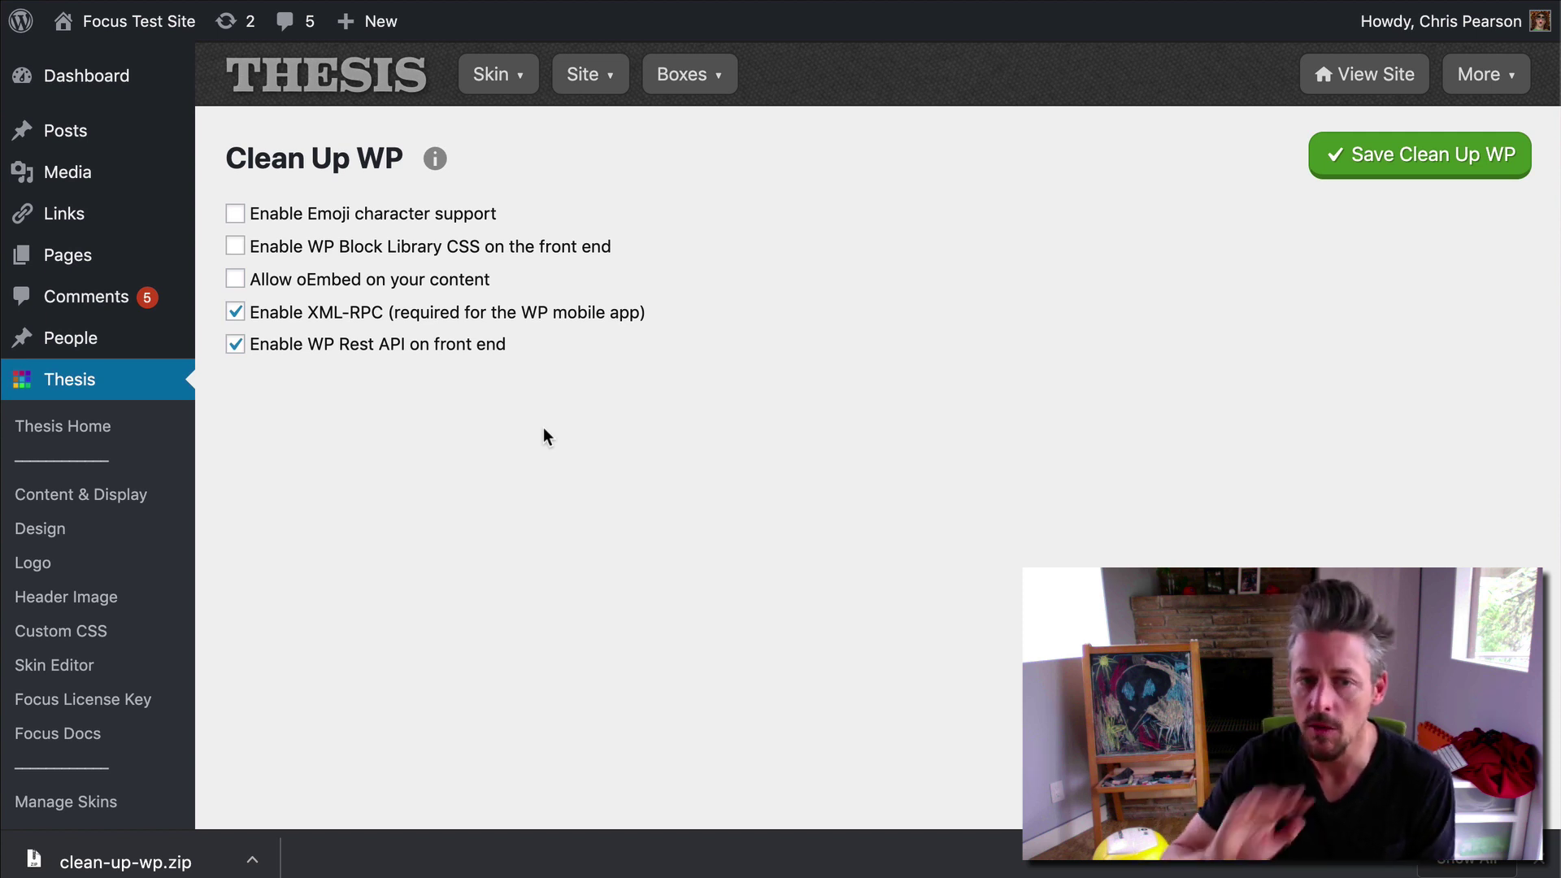
click(1372, 155)
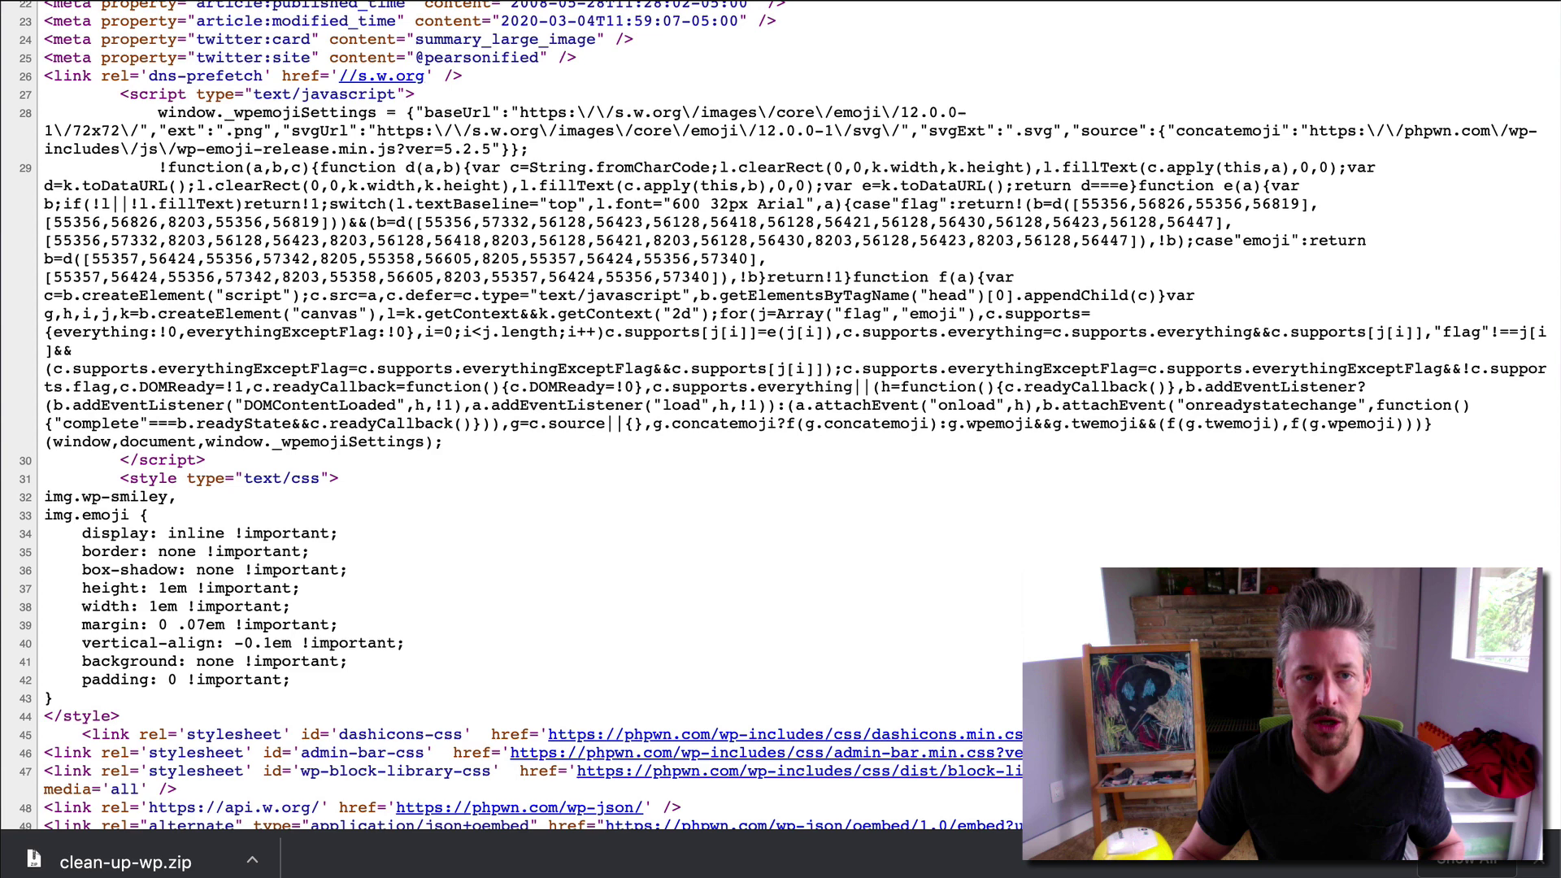
Step: Reload the page source to verify the emoji script and block library CSS are gone, then close it
click(90, 0)
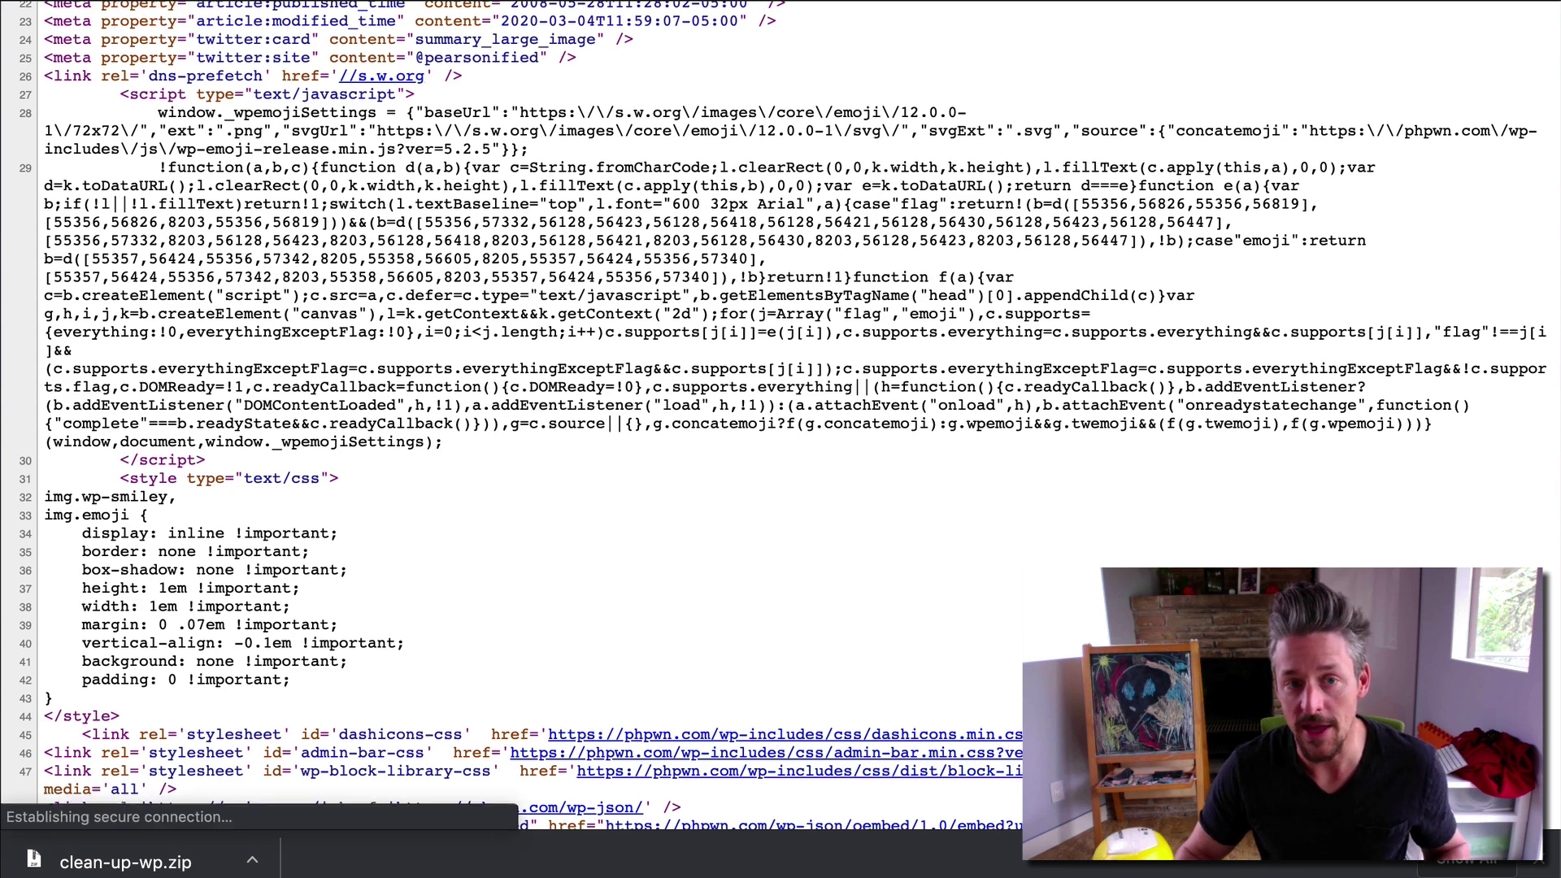
scroll(485, 168, up, 5)
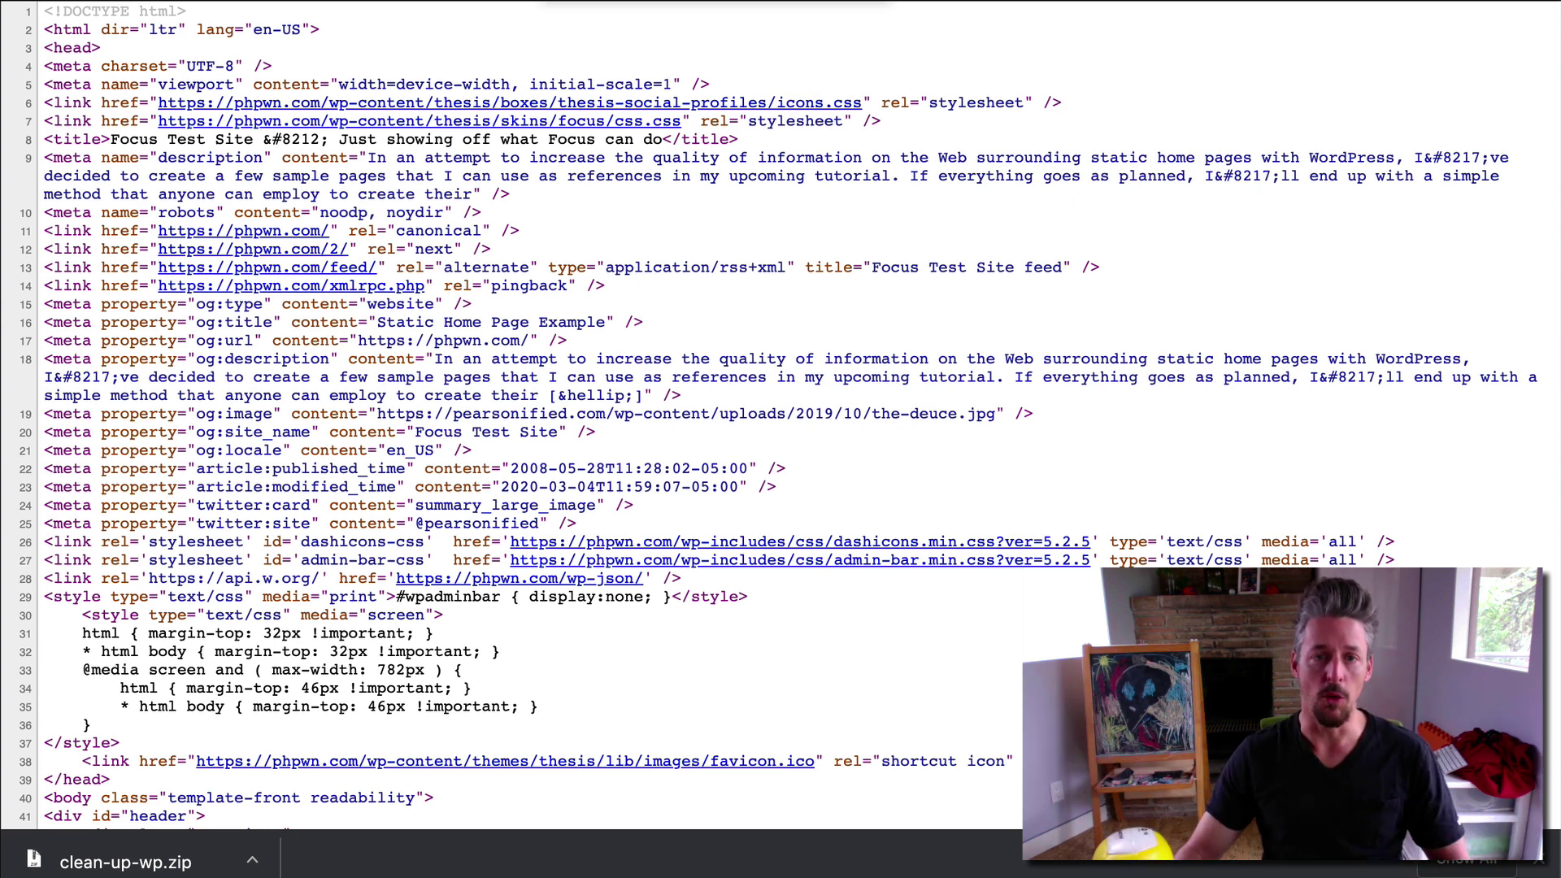
key(super+w)
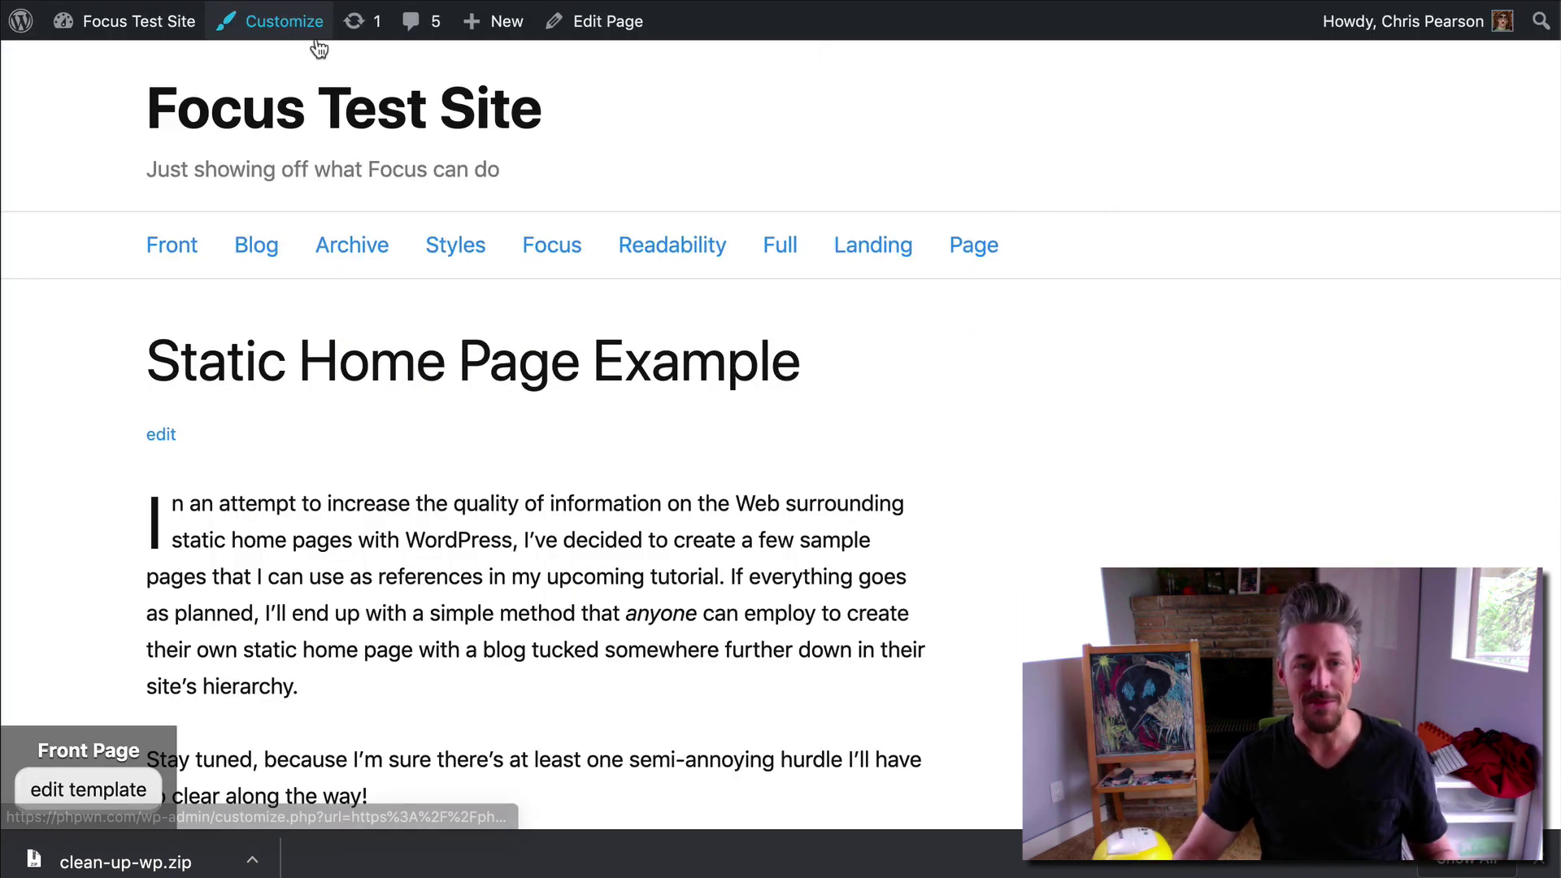